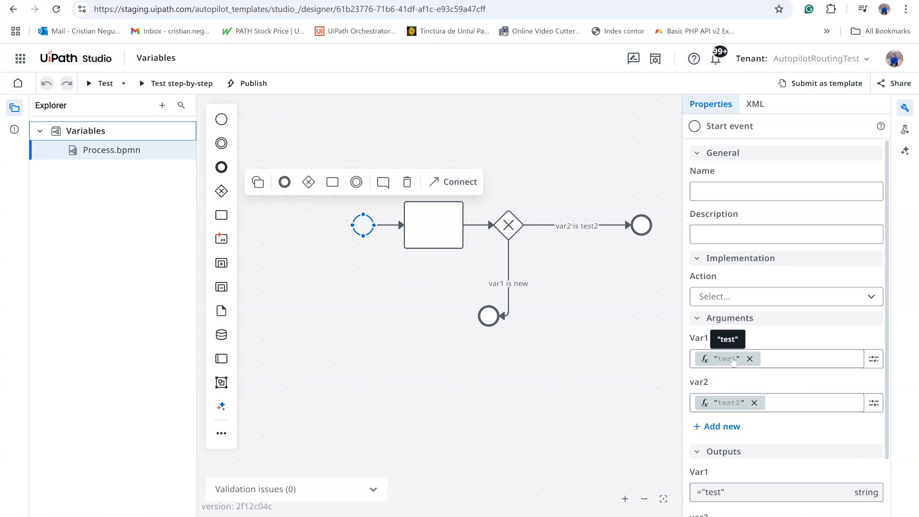
# Examine the task, the exclusive gateway and the condition expressions of the "var2 is test2" and "var1 is new" flows.
pyautogui.click(431, 226)
pyautogui.click(511, 228)
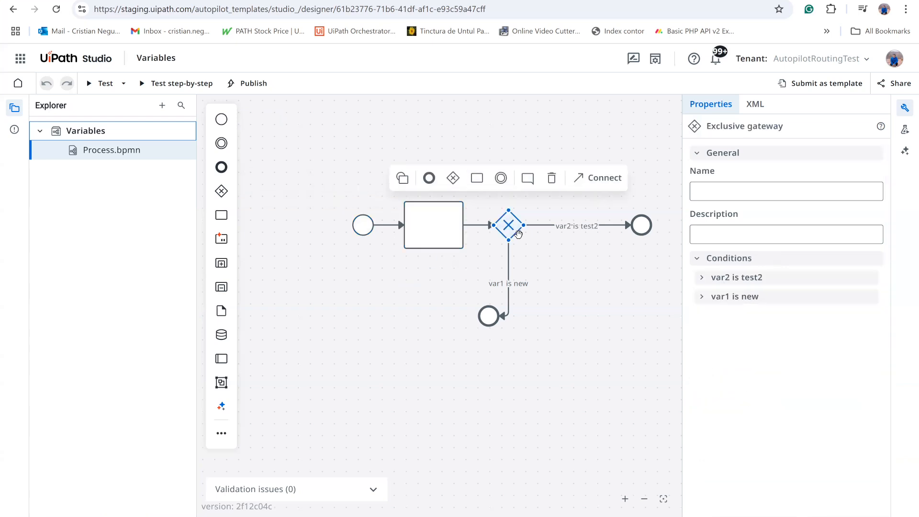
pyautogui.click(561, 229)
pyautogui.click(875, 334)
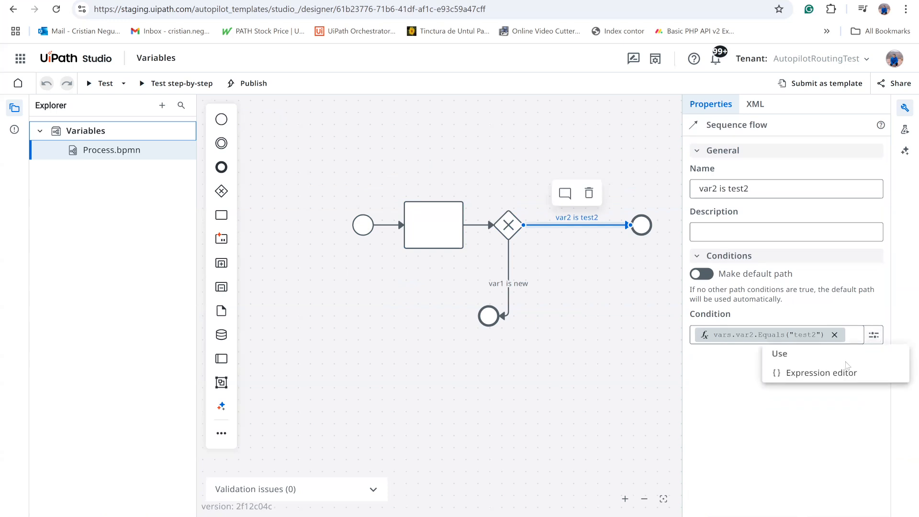
pyautogui.click(821, 373)
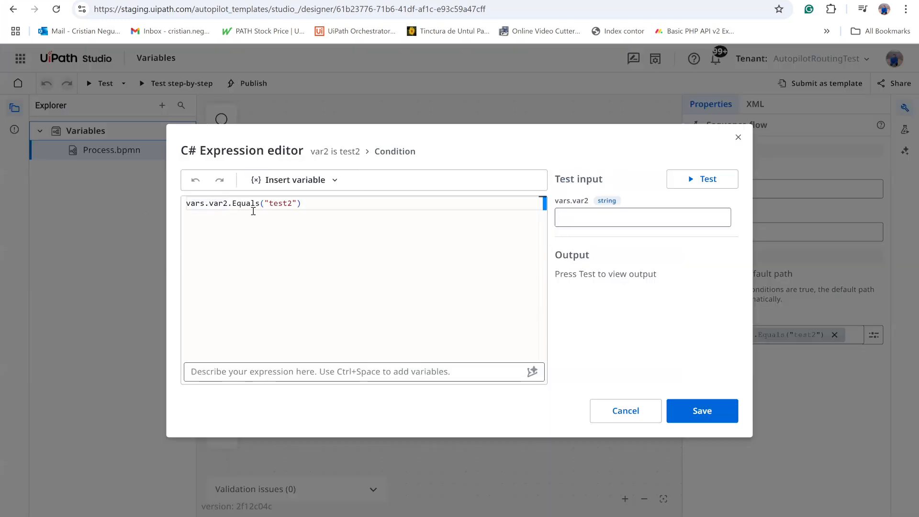
pyautogui.click(745, 142)
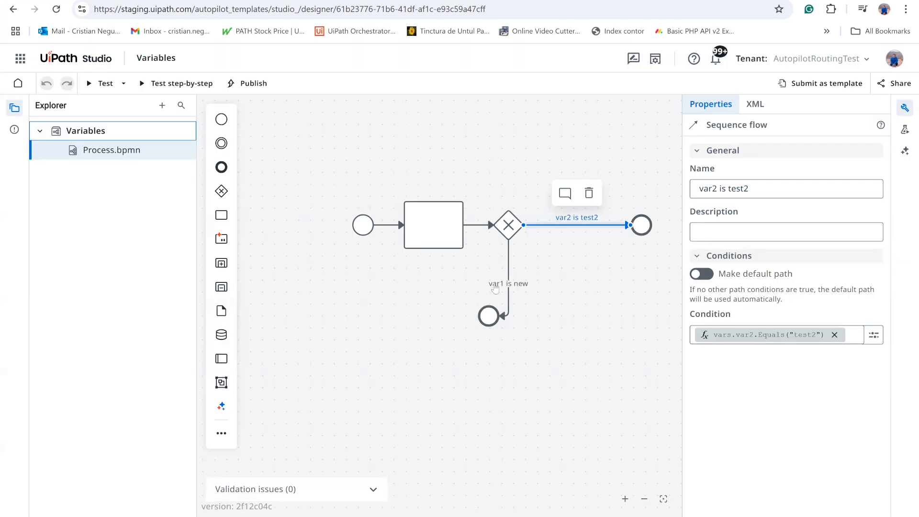
pyautogui.click(522, 285)
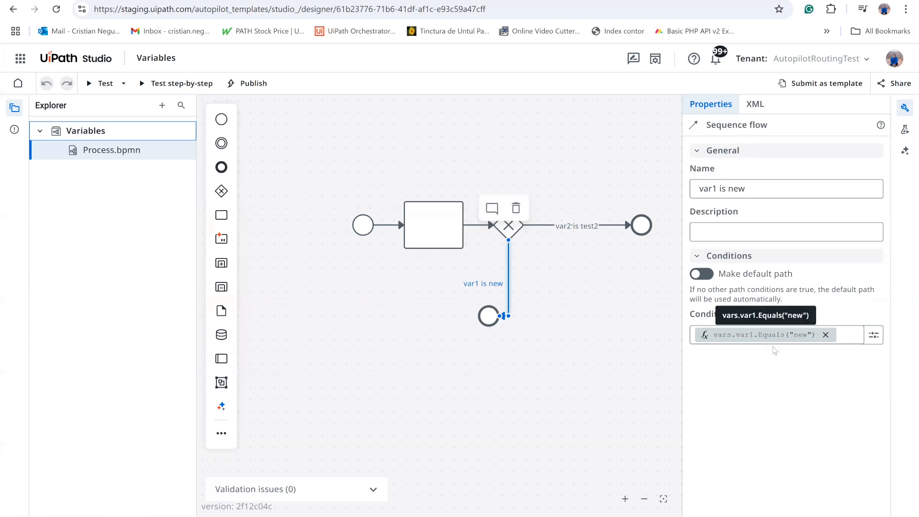
# Run a test of the process with the start event's existing arguments, and stop it.
pyautogui.click(367, 228)
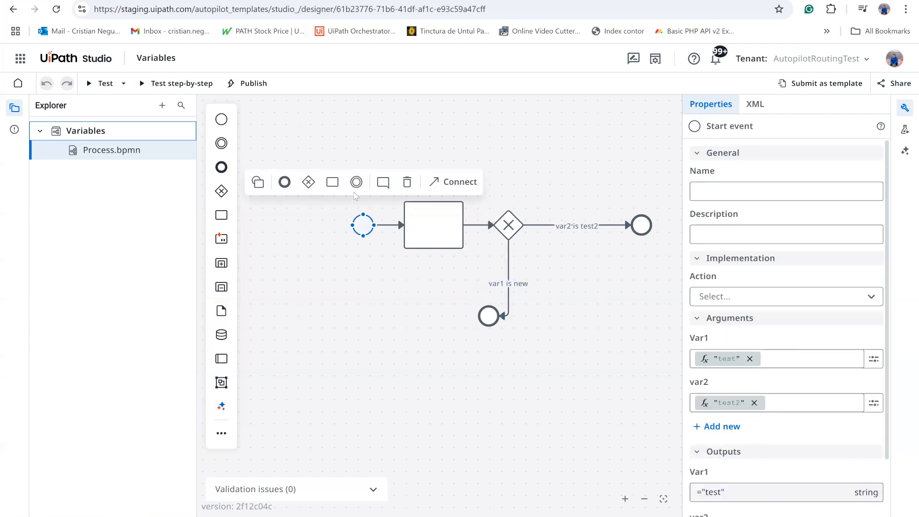
pyautogui.click(101, 83)
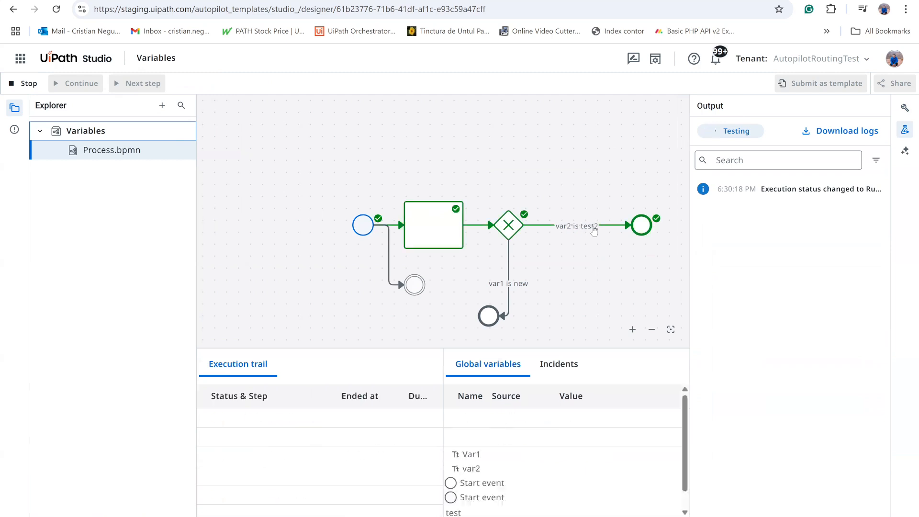
pyautogui.click(22, 83)
# Return to design mode and delete the stray intermediate event and its flow branching from the start event.
pyautogui.click(401, 284)
pyautogui.press('Delete')
pyautogui.moveTo(433, 287); pyautogui.dragTo(435, 285)
pyautogui.click(905, 108)
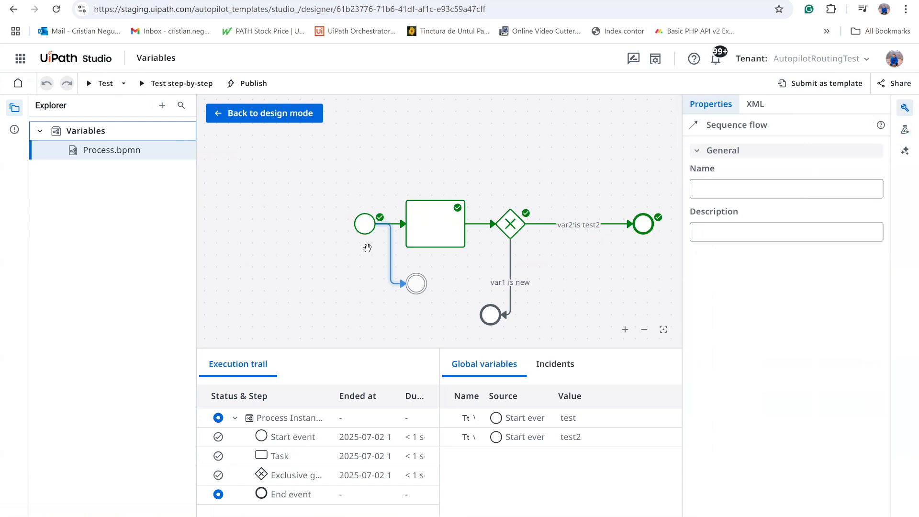
pyautogui.click(281, 119)
pyautogui.click(416, 283)
pyautogui.click(399, 285)
pyautogui.press('Delete')
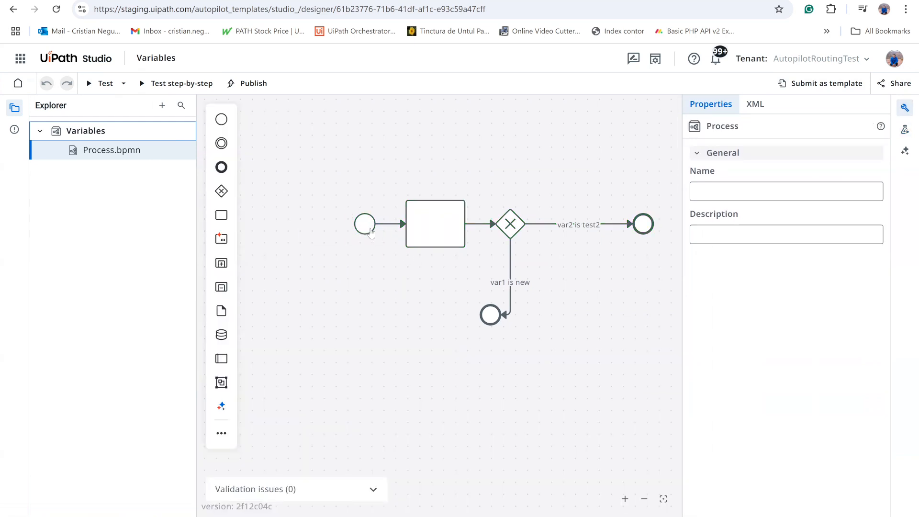
# Set the start event's var2 argument to the expression "test899".
pyautogui.click(368, 228)
pyautogui.click(876, 403)
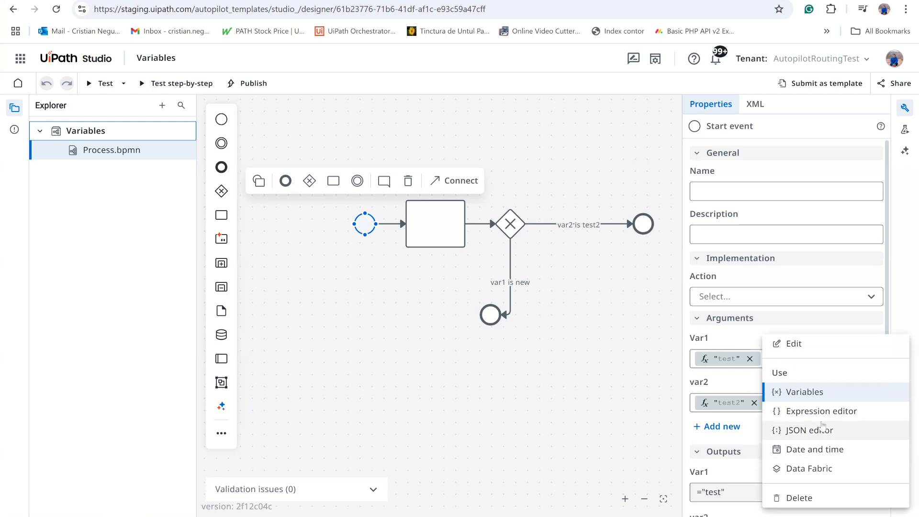
pyautogui.click(822, 411)
pyautogui.doubleClick(211, 204)
pyautogui.write('test899')
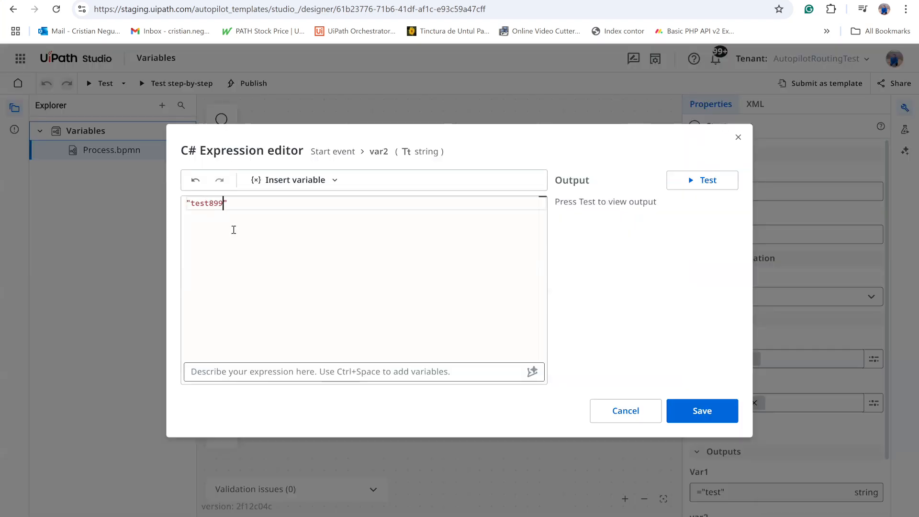
pyautogui.click(708, 413)
# Set the start event's Var1 argument to the expression "new" and test the process.
pyautogui.click(868, 362)
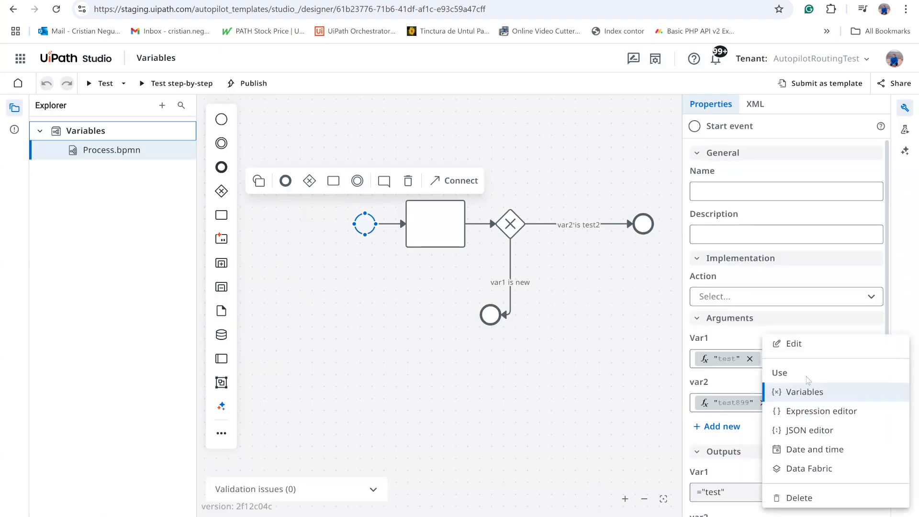
pyautogui.click(814, 415)
pyautogui.doubleClick(212, 204)
pyautogui.write('new')
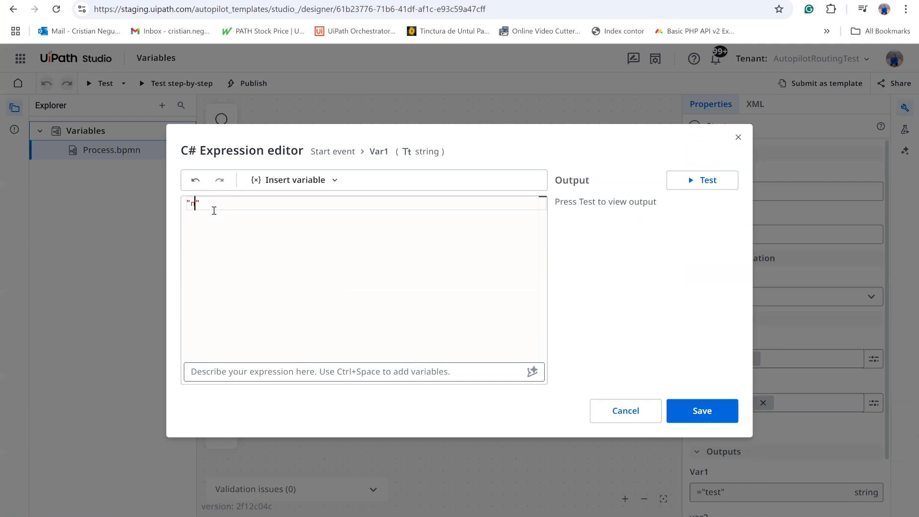
pyautogui.click(708, 411)
pyautogui.click(93, 83)
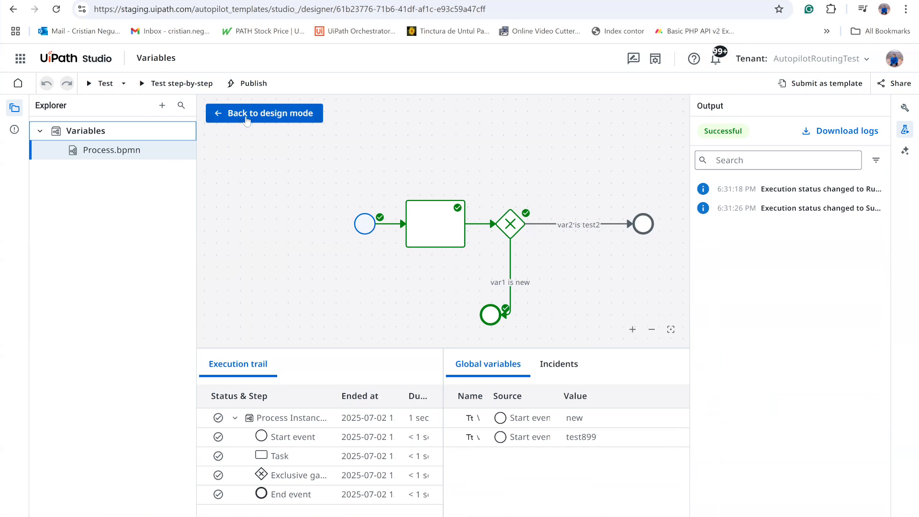
# Return to design mode and set the start event's Var1 argument to the expression "test".
pyautogui.click(264, 113)
pyautogui.click(450, 181)
pyautogui.moveTo(352, 259); pyautogui.dragTo(397, 243)
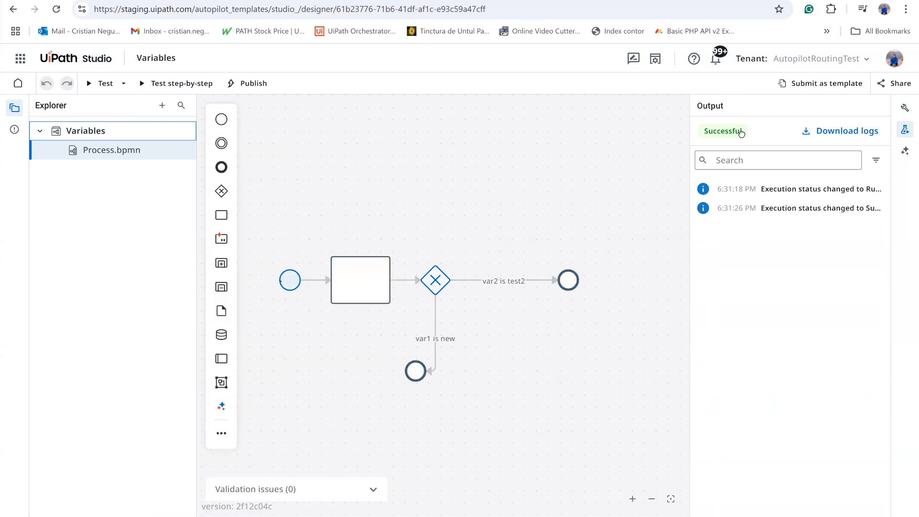
pyautogui.click(904, 108)
pyautogui.click(874, 364)
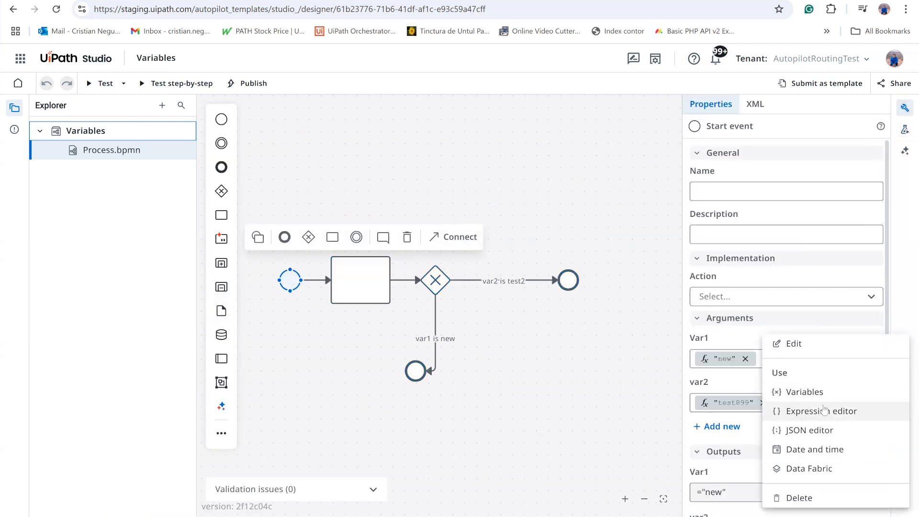
pyautogui.click(822, 413)
pyautogui.doubleClick(202, 203)
pyautogui.press('BackSpace')
pyautogui.write('test')
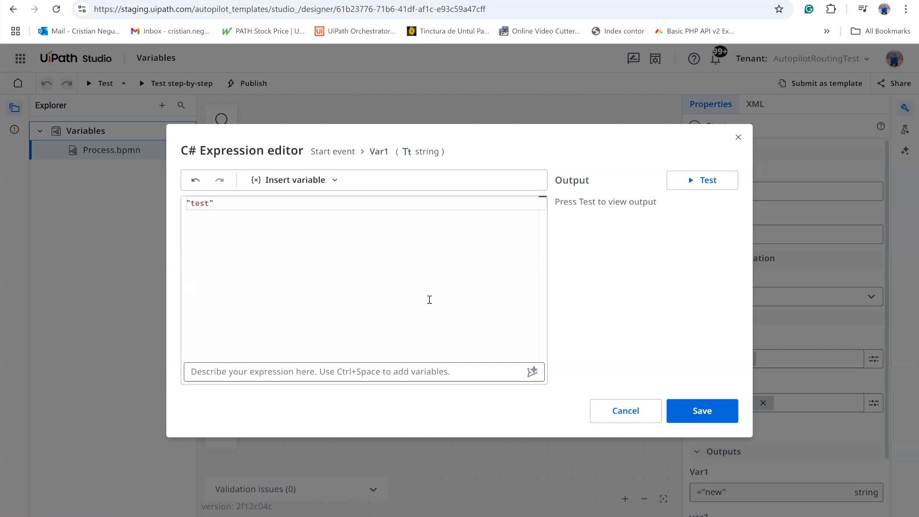
pyautogui.click(699, 410)
# Add a variable update to the task that sets Var1 to "new", testing the expression before saving.
pyautogui.click(367, 281)
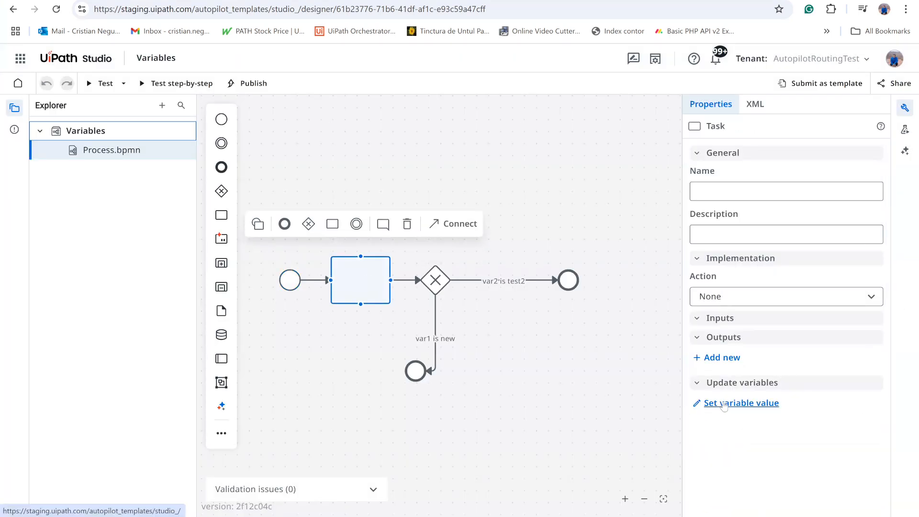
pyautogui.click(741, 404)
pyautogui.click(387, 248)
pyautogui.click(343, 410)
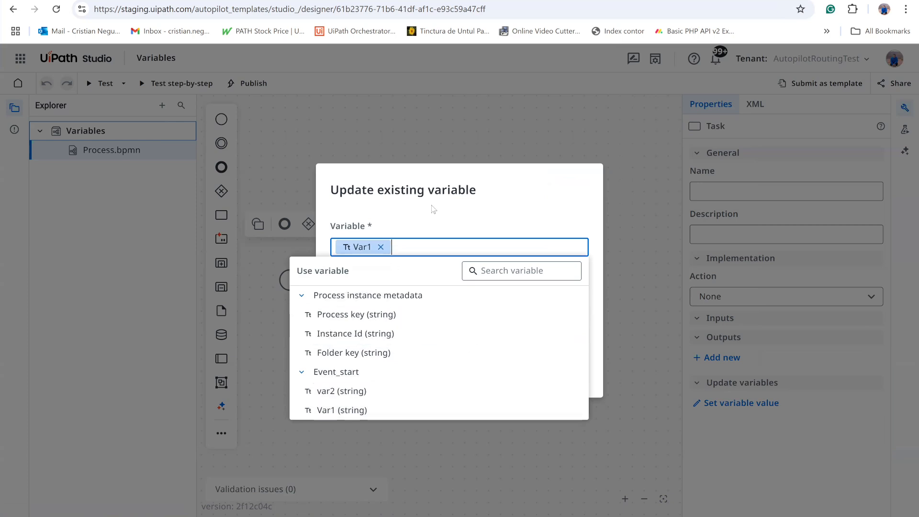
pyautogui.click(579, 335)
pyautogui.click(623, 396)
pyautogui.hotkey('ctrl', 'a')
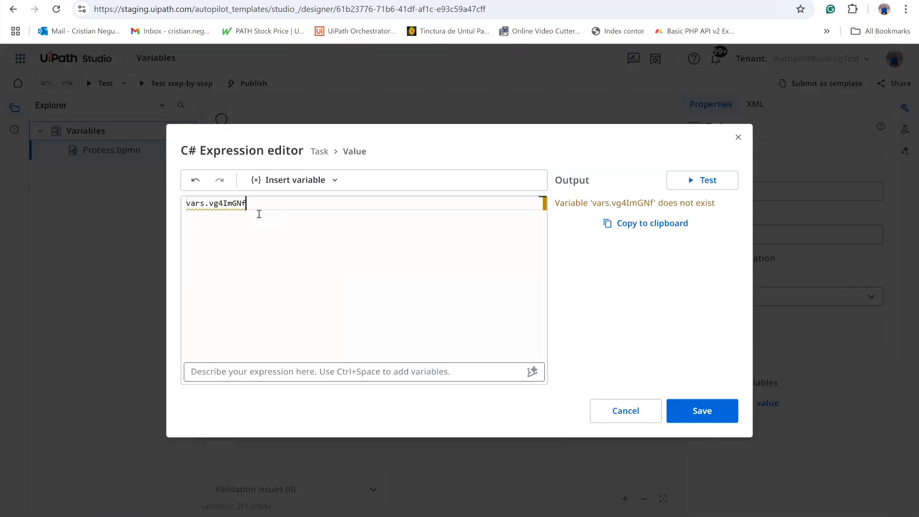
pyautogui.write('"new"')
pyautogui.click(702, 185)
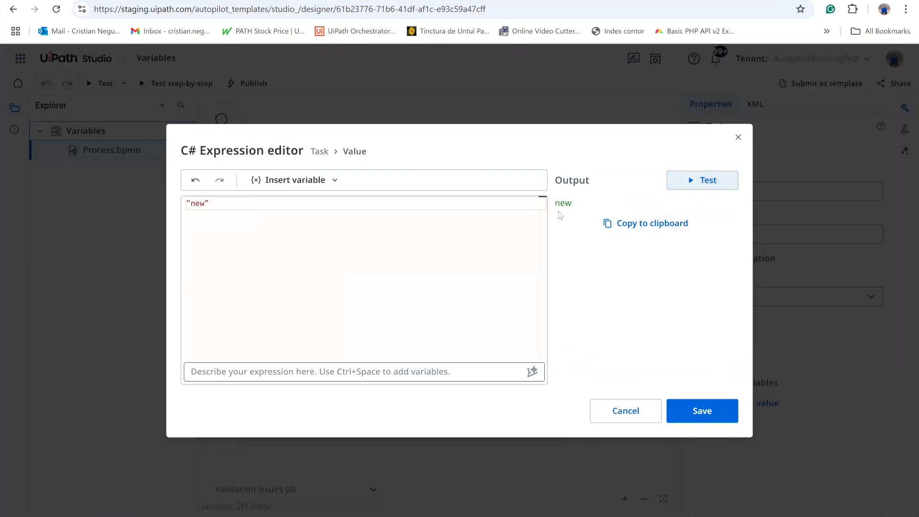
pyautogui.click(703, 411)
pyautogui.click(550, 371)
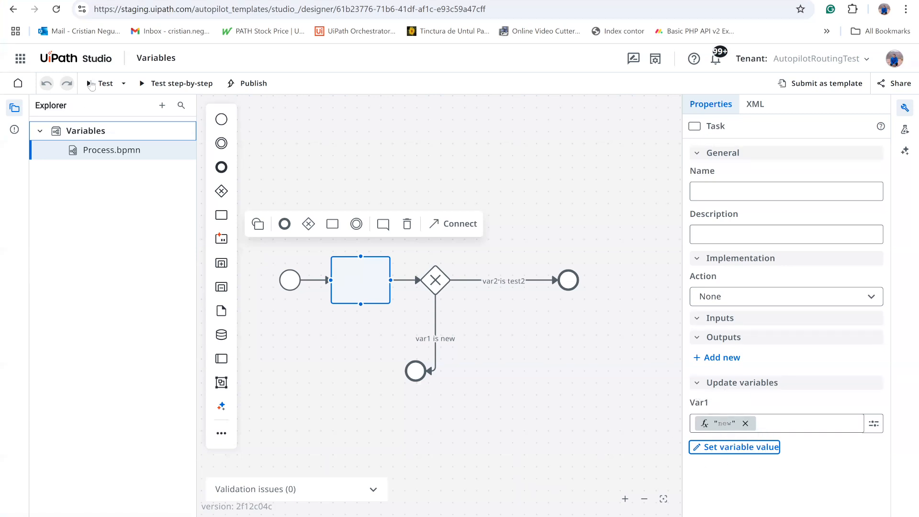
# Test the process, widen the Name column of the global variables to read the values, and return to design mode.
pyautogui.click(98, 88)
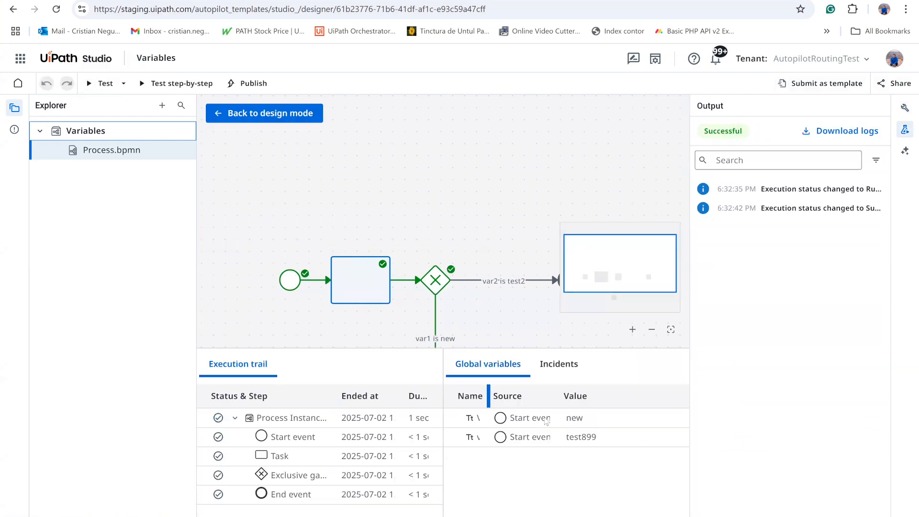
pyautogui.moveTo(488, 388); pyautogui.dragTo(508, 389)
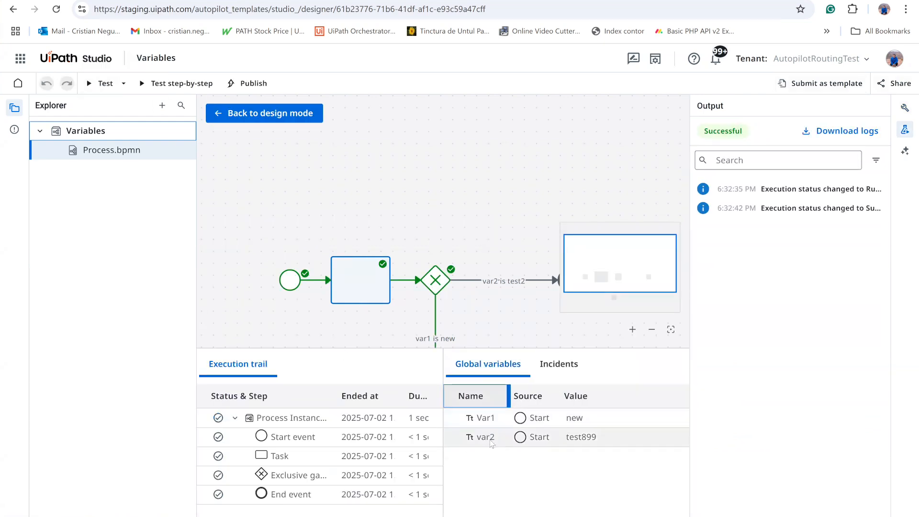
pyautogui.click(254, 117)
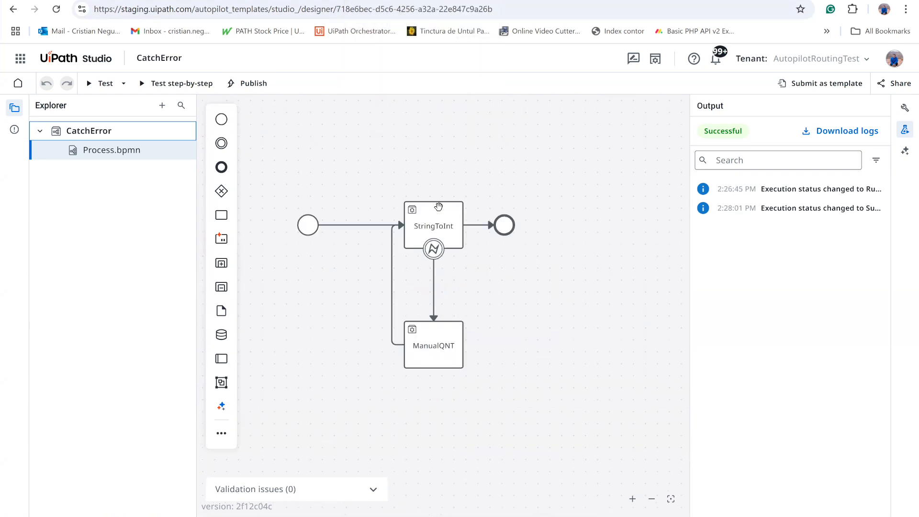
# Examine the CatchError start event, the StringToInt service task and the StringToInt automation project.
pyautogui.click(308, 225)
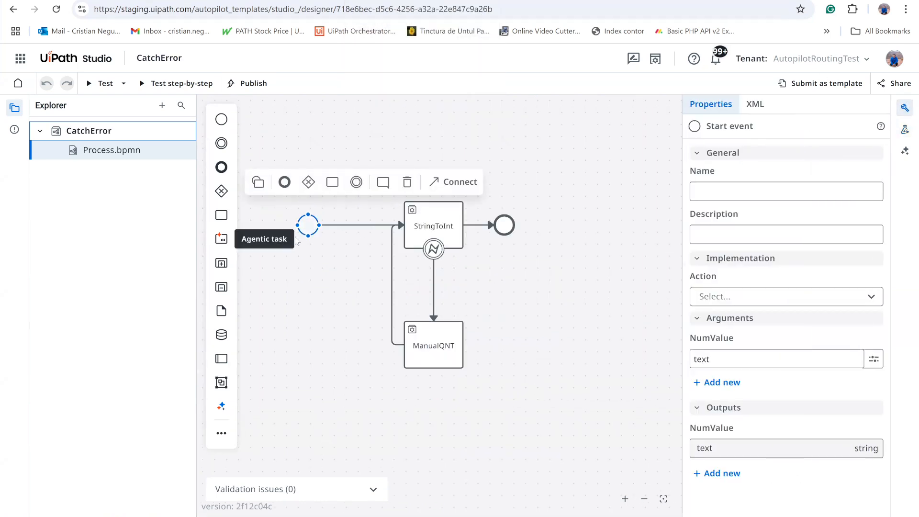
pyautogui.click(433, 215)
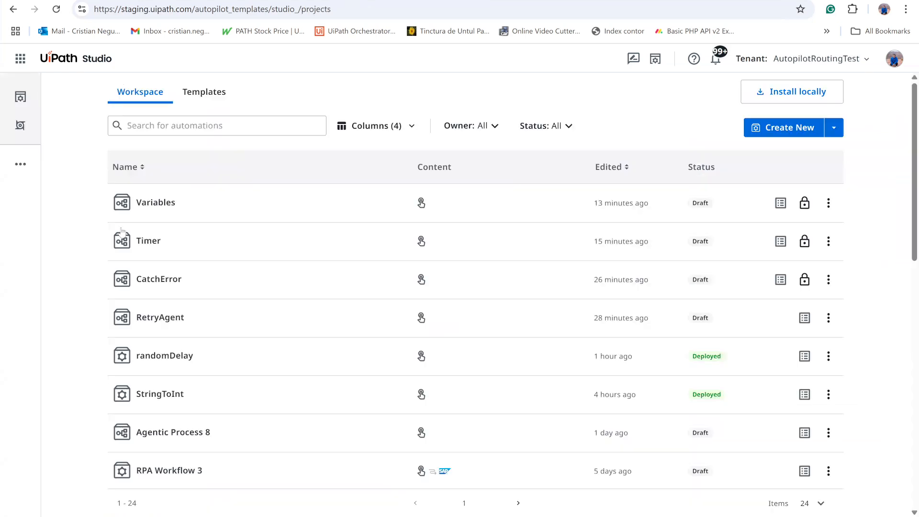
pyautogui.click(165, 390)
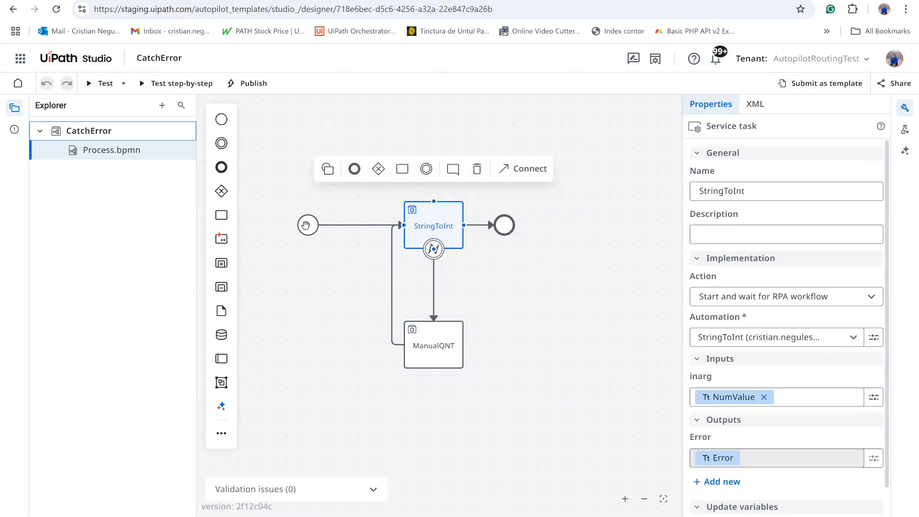
pyautogui.click(308, 225)
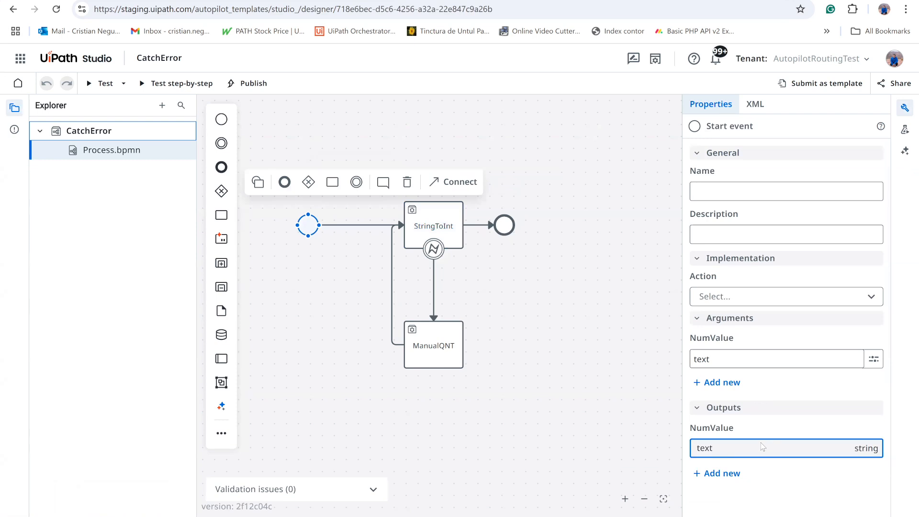
# Set the CatchError start event's NumValue argument to 7 and test the process.
pyautogui.doubleClick(705, 448)
pyautogui.click(309, 226)
pyautogui.click(774, 358)
pyautogui.press('BackSpace')
pyautogui.press('BackSpace')
pyautogui.click(102, 83)
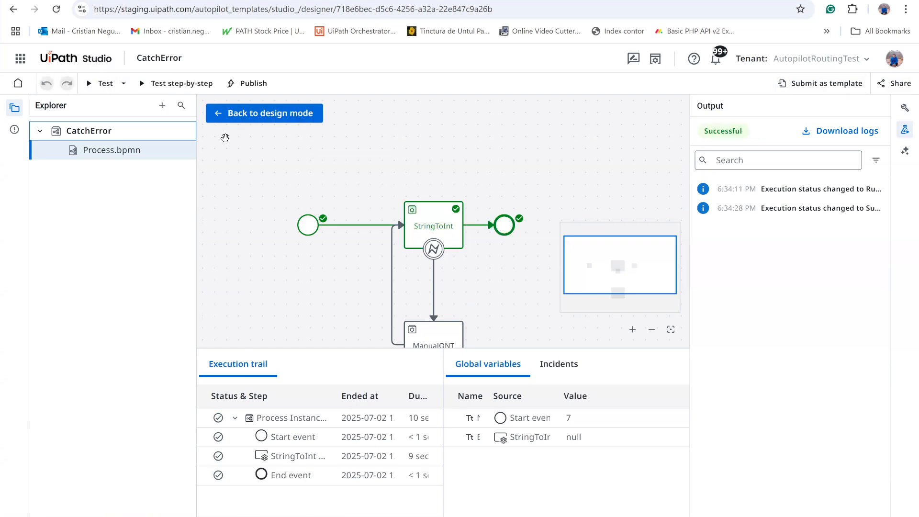
# Return to design mode and open the start event's NumValue argument for editing.
pyautogui.click(242, 119)
pyautogui.click(308, 225)
pyautogui.click(739, 355)
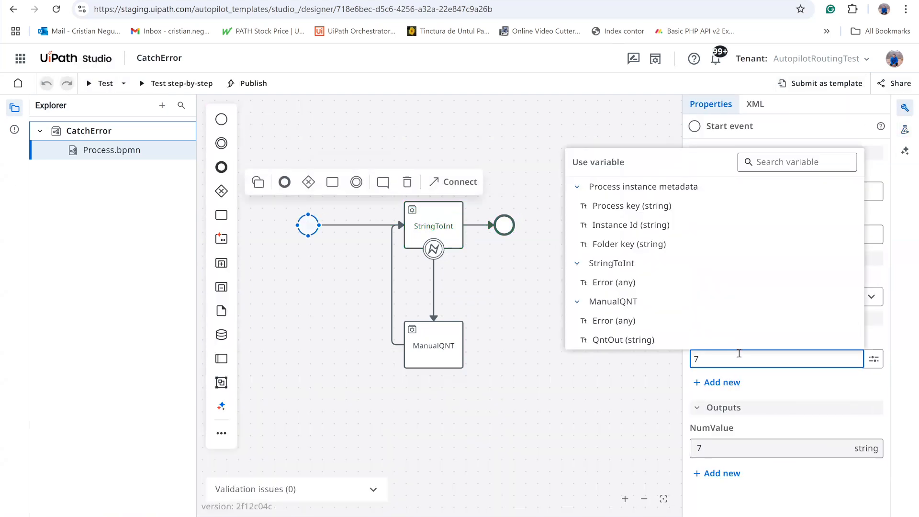
pyautogui.click(629, 408)
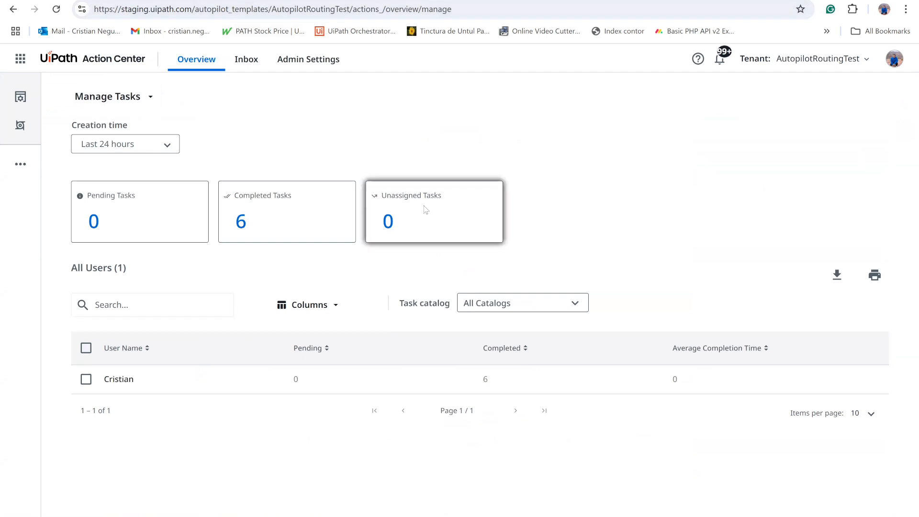
# In Action Center, assign the unassigned Ask for Quantity task to a user and open its quantity field among the pending tasks.
pyautogui.click(426, 209)
pyautogui.click(369, 114)
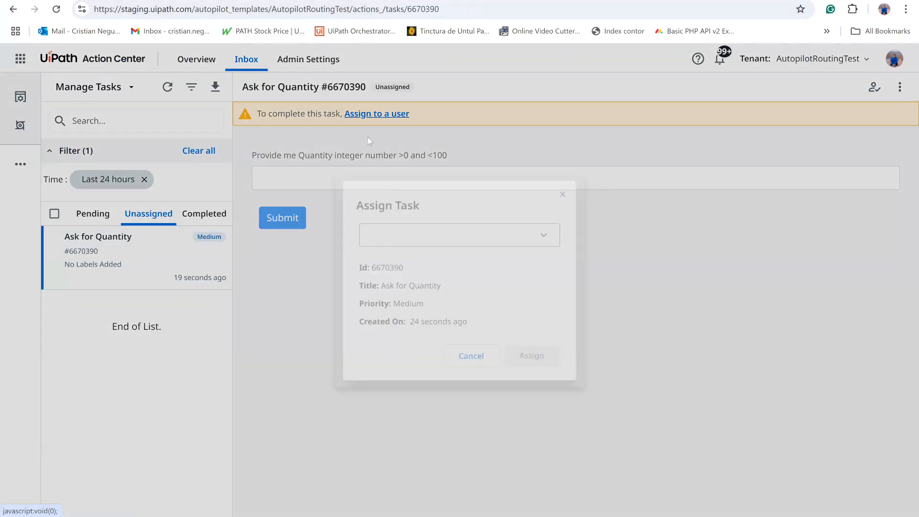
pyautogui.click(379, 231)
pyautogui.write('cris')
pyautogui.click(418, 284)
pyautogui.click(534, 360)
pyautogui.click(93, 214)
pyautogui.click(316, 176)
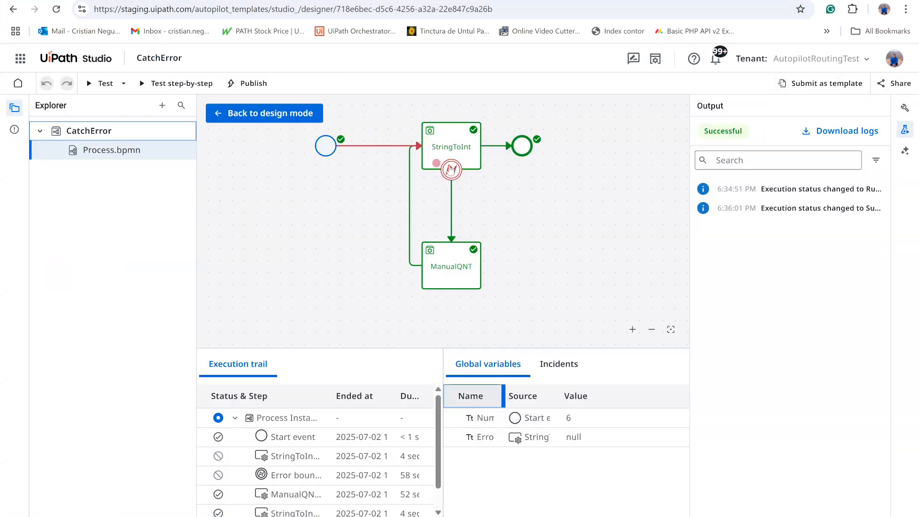
# Return to design mode and append a task after ManualQNT, followed by an intermediate event.
pyautogui.click(268, 123)
pyautogui.click(445, 267)
pyautogui.click(420, 210)
pyautogui.click(535, 213)
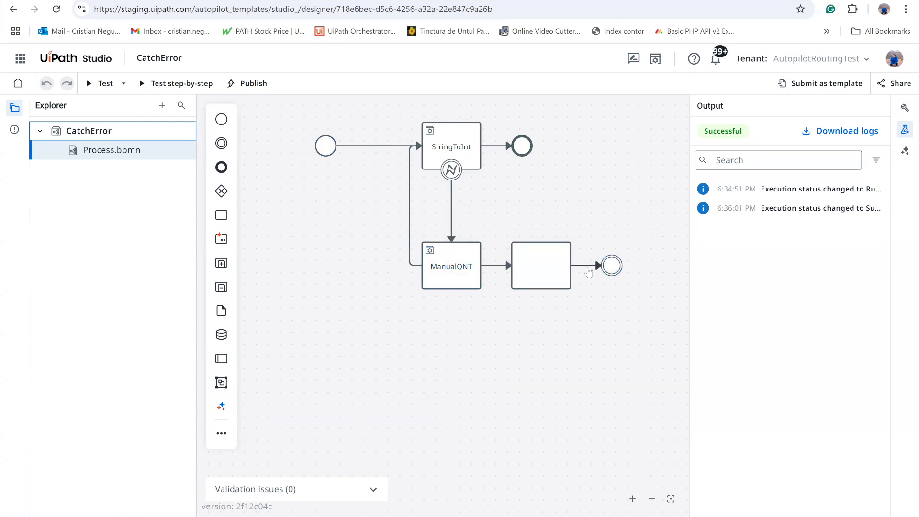
# Attach the intermediate event to the new task's lower edge, convert it to an Error boundary event and show its exception options.
pyautogui.scroll(5, 603, 252)
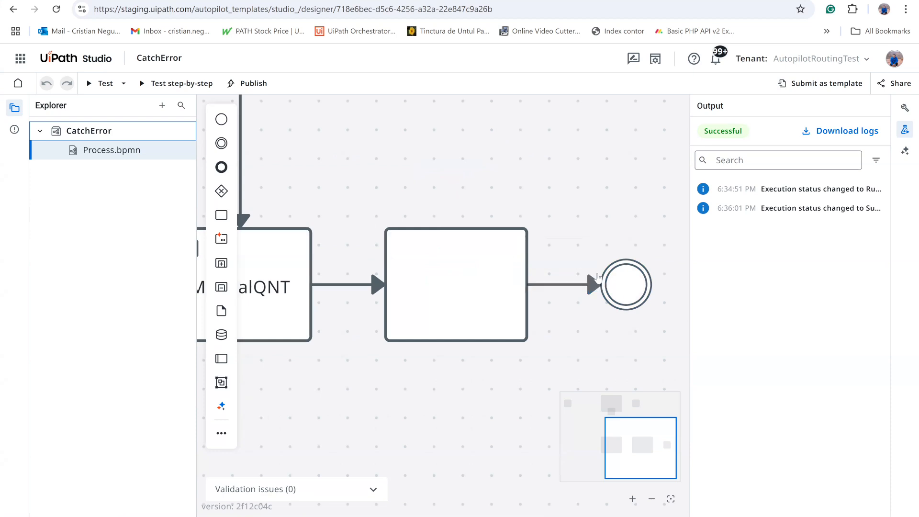
pyautogui.moveTo(623, 292); pyautogui.dragTo(453, 346)
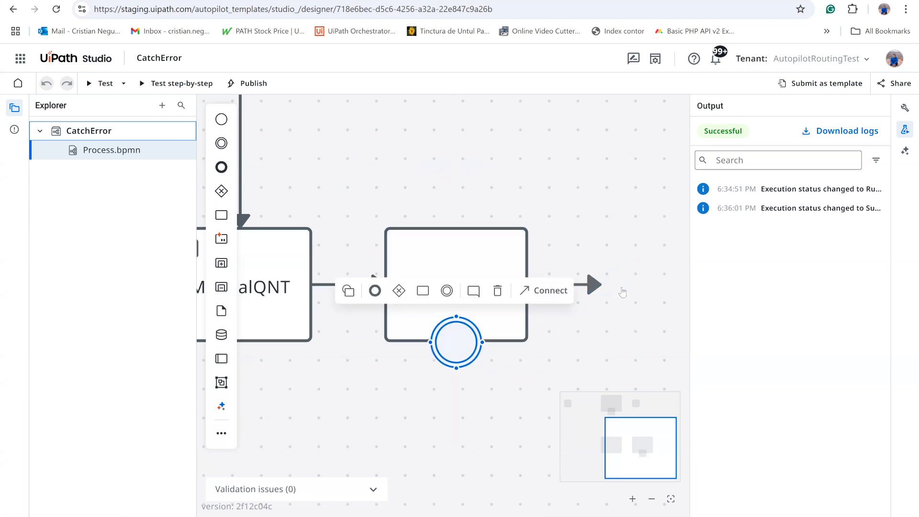
pyautogui.click(348, 290)
pyautogui.write('error')
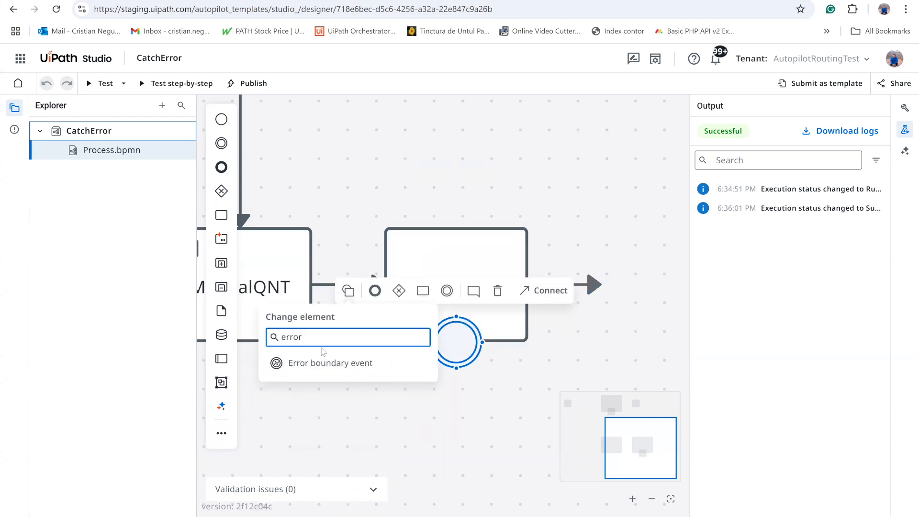
pyautogui.click(324, 363)
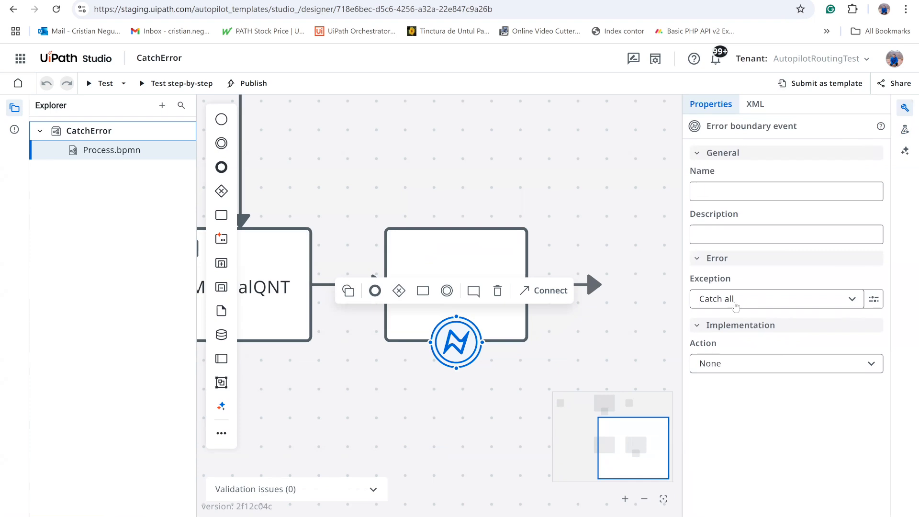
pyautogui.click(760, 302)
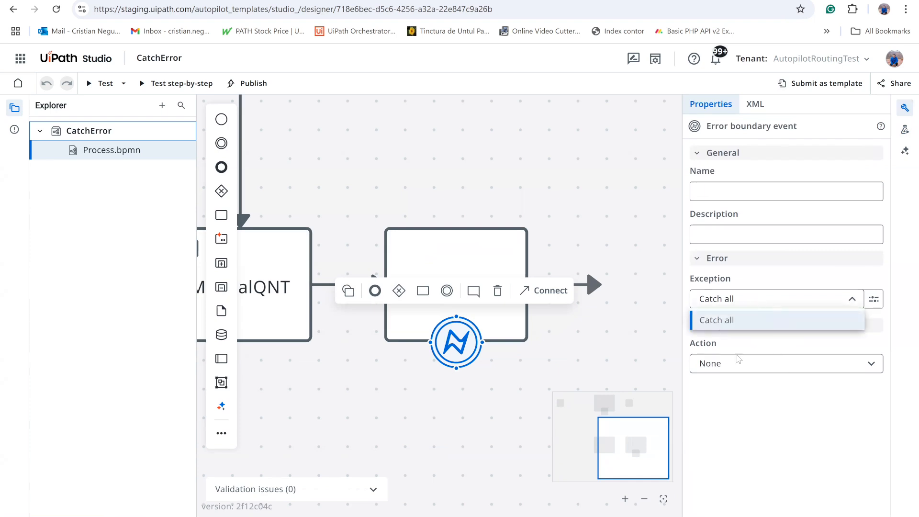
# Examine the settings of the StringToInt task and its attached error boundary event in the CatchError process.
pyautogui.click(644, 499)
pyautogui.click(645, 499)
pyautogui.moveTo(438, 169); pyautogui.dragTo(556, 276)
pyautogui.click(429, 182)
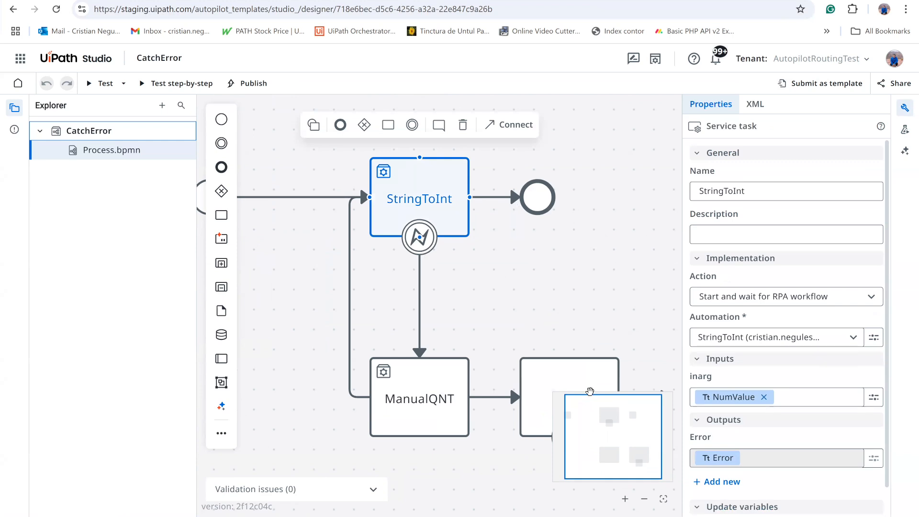
pyautogui.click(416, 243)
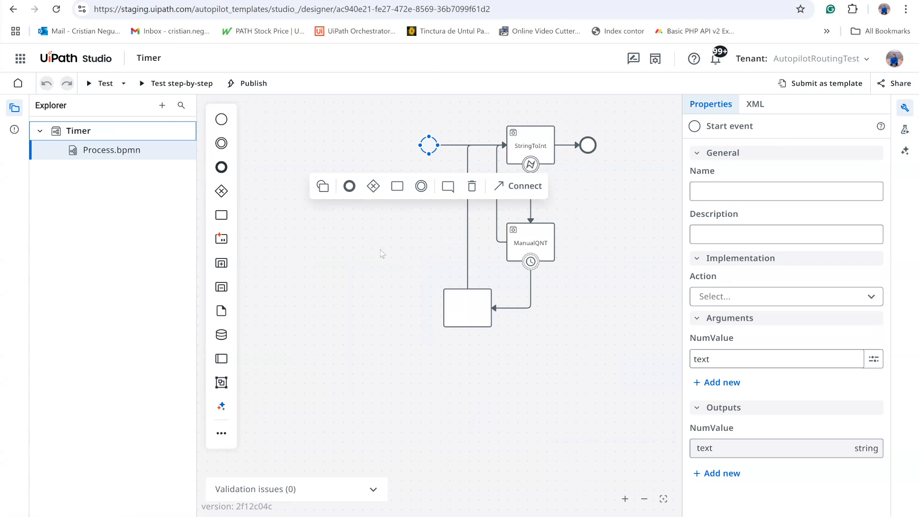
# In the Timer process, examine the start event, the timer boundary event on ManualQNT and the unnamed task's variable update.
pyautogui.click(383, 253)
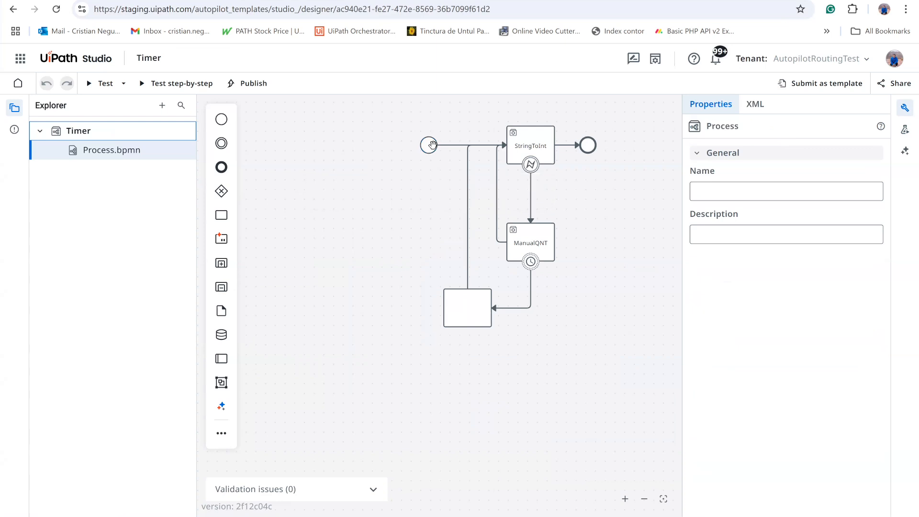
pyautogui.click(626, 499)
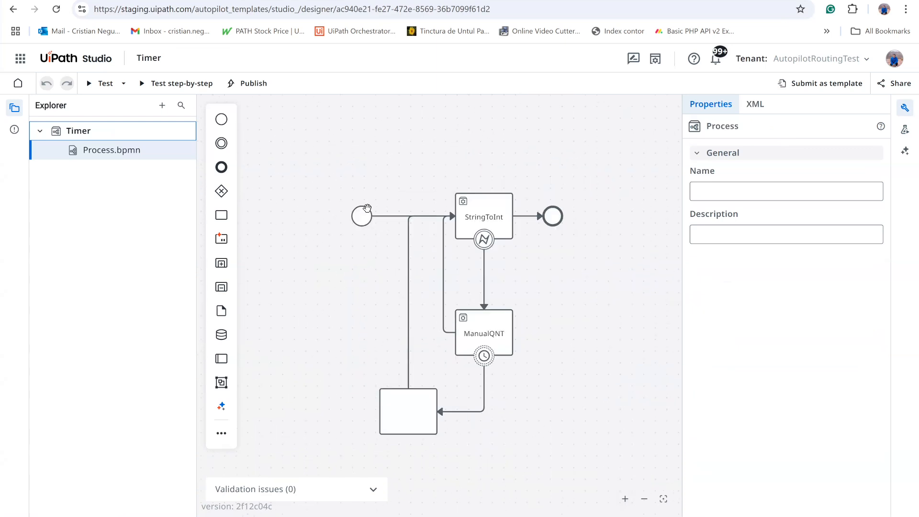
pyautogui.click(364, 216)
pyautogui.click(485, 357)
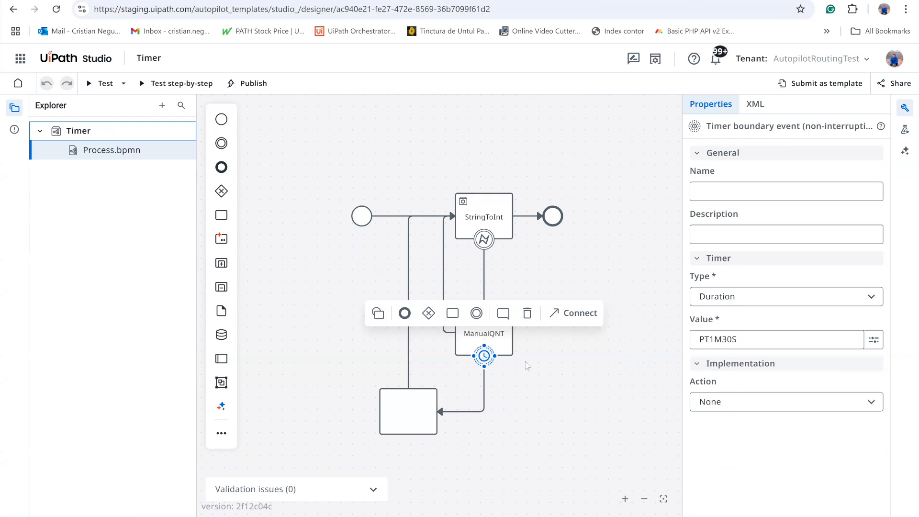
pyautogui.click(419, 400)
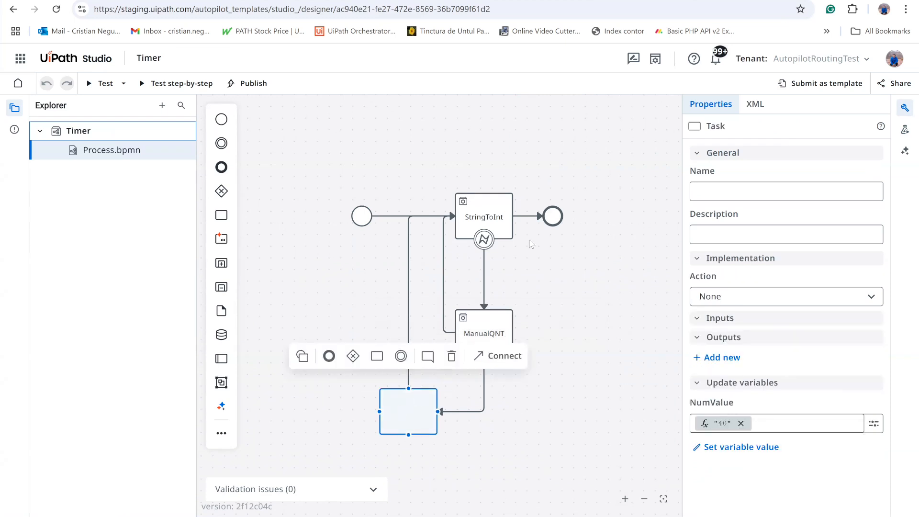
# Test the Timer process and assign its unassigned Ask for Quantity task to a user in Action Center.
pyautogui.click(87, 88)
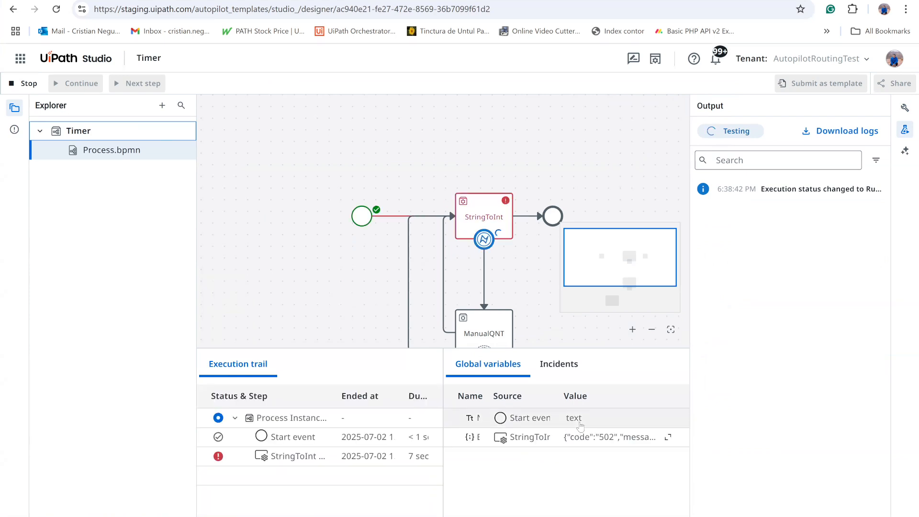
pyautogui.hotkey('ctrl', 'Tab')
pyautogui.click(148, 215)
pyautogui.click(377, 115)
pyautogui.click(393, 230)
pyautogui.write('cris')
pyautogui.click(423, 310)
pyautogui.click(536, 362)
# Open the pending Ask for Quantity task, enter 8 as the quantity and submit it.
pyautogui.click(102, 216)
pyautogui.click(300, 177)
pyautogui.write('6')
pyautogui.click(294, 210)
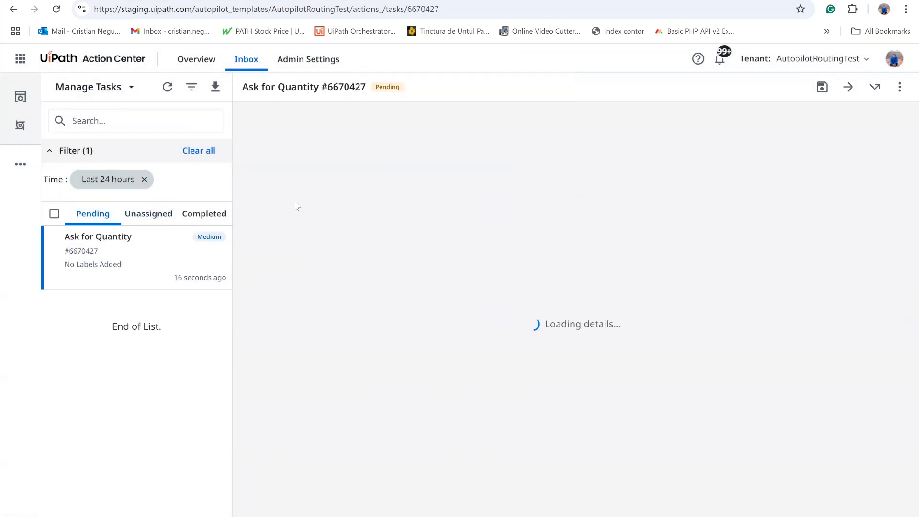
# Return to the Timer process in design mode and examine the duration settings of ManualQNT's timer boundary event.
pyautogui.hotkey('ctrl', 'shift', 'Tab')
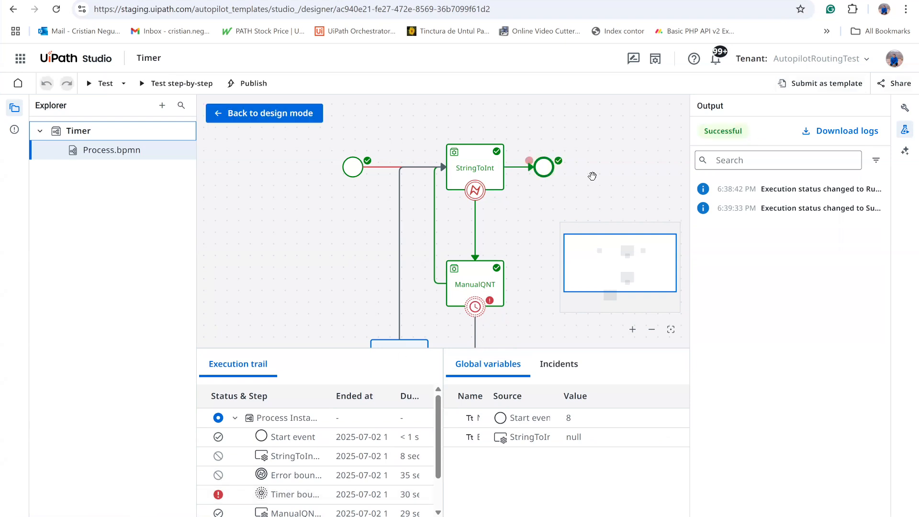
pyautogui.click(263, 113)
pyautogui.click(476, 307)
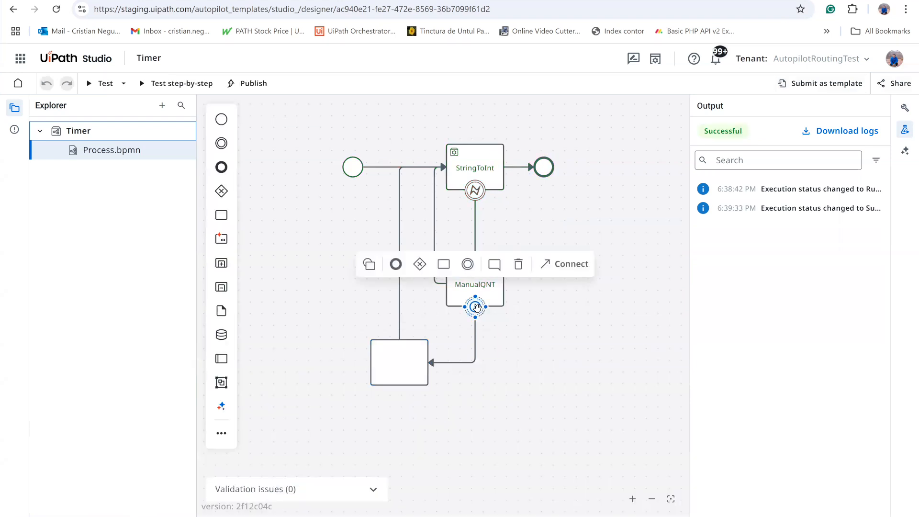
pyautogui.click(905, 107)
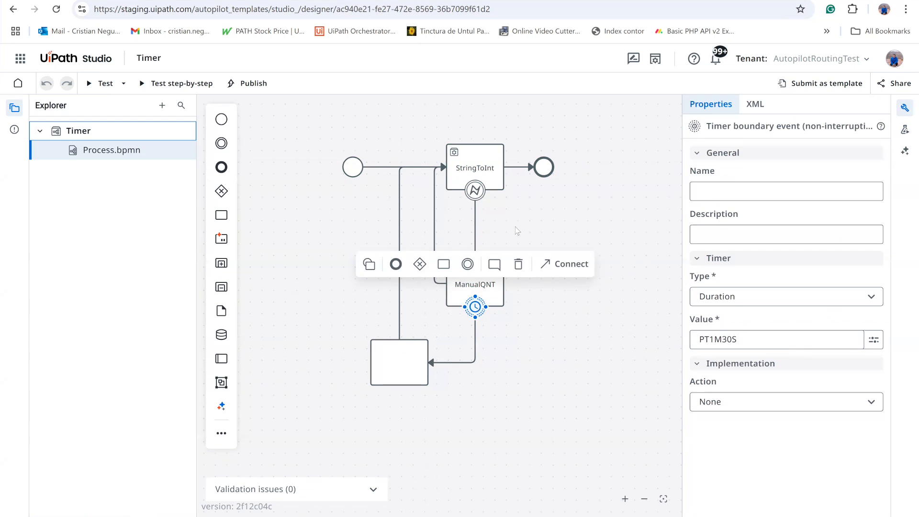
pyautogui.click(737, 339)
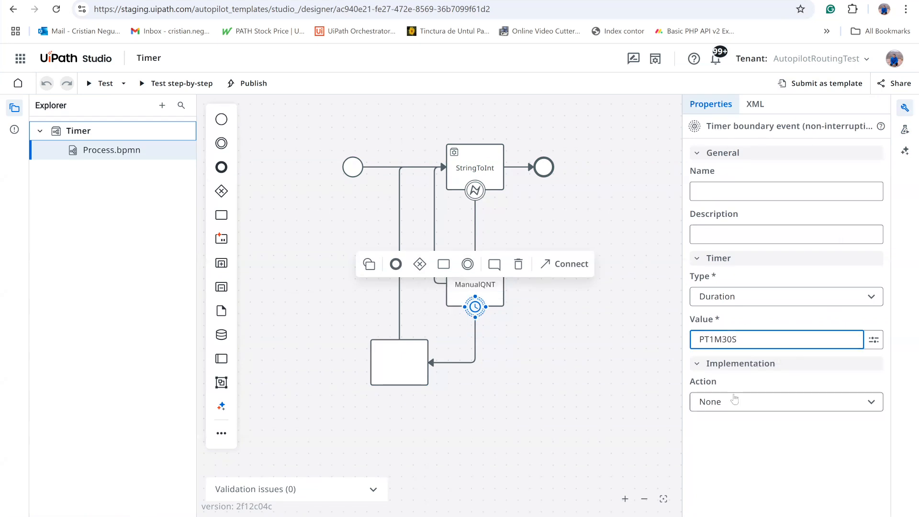
pyautogui.click(608, 215)
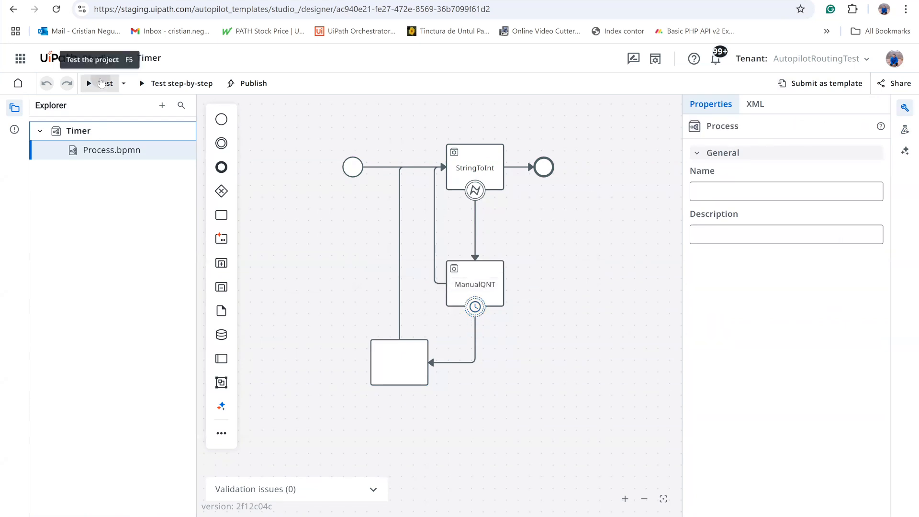
# Test the Timer process again, leaving its manual quantity task unsubmitted so the timer path runs, and stop the execution.
pyautogui.click(101, 83)
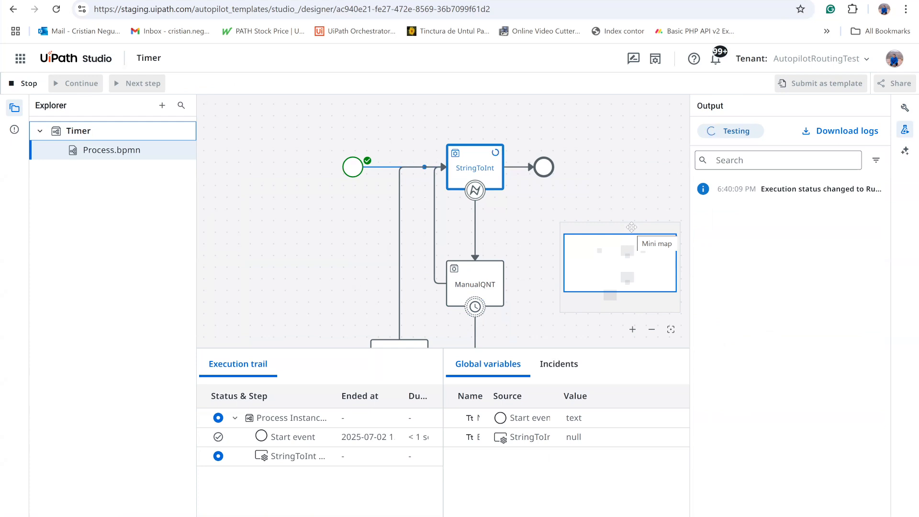
pyautogui.click(671, 330)
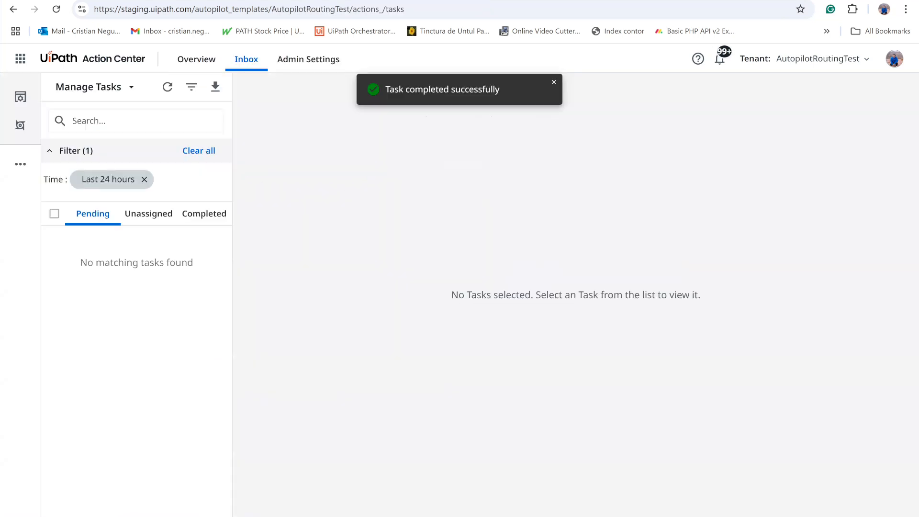
pyautogui.click(161, 213)
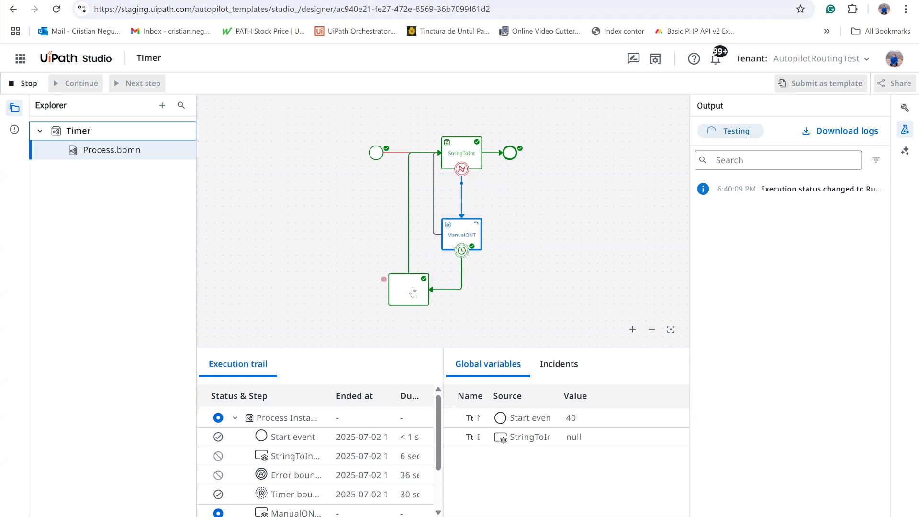
pyautogui.click(23, 83)
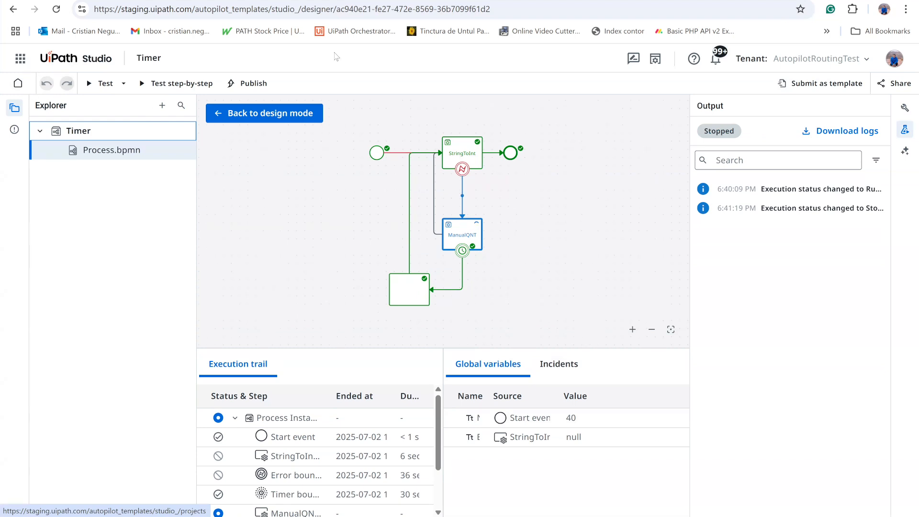
# Switch to the RetryAgent process and examine the start event's arguments and the randomDelay task's settings.
pyautogui.click(244, 1)
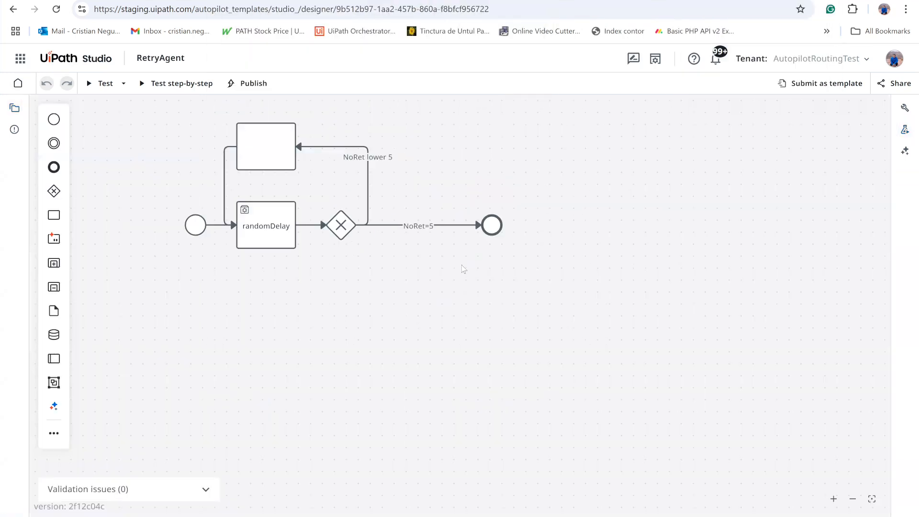
pyautogui.click(195, 225)
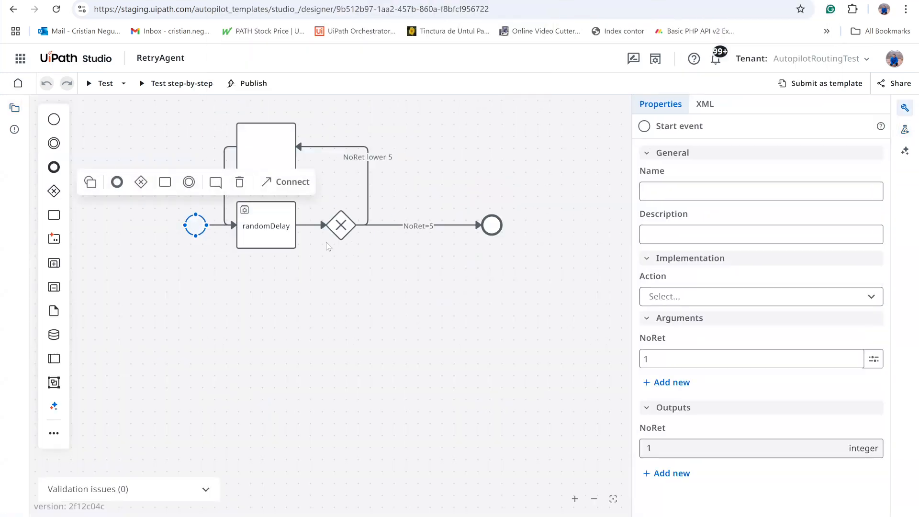
pyautogui.click(274, 233)
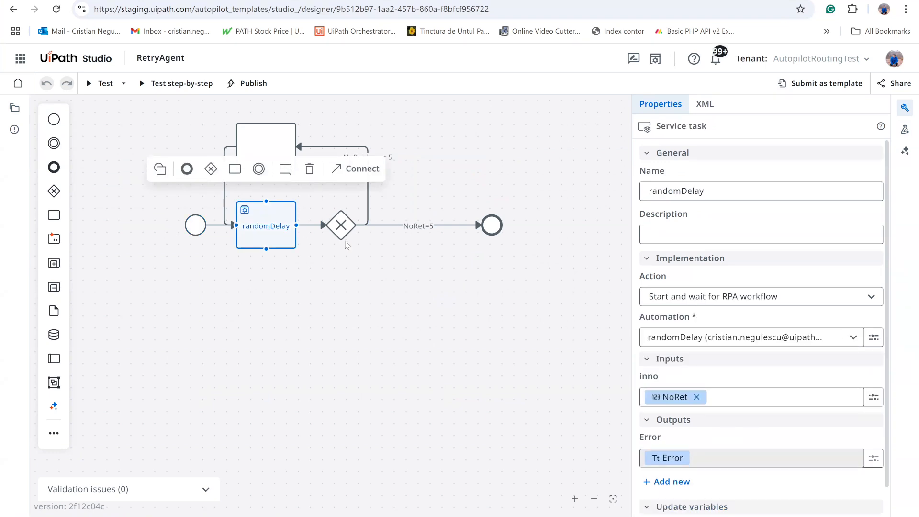
# Open the NoRet=5 flow's condition in the expression editor and replace the expression with vars.noRet.
pyautogui.click(427, 229)
pyautogui.click(874, 336)
pyautogui.click(811, 373)
pyautogui.click(295, 223)
pyautogui.press('BackSpace')
pyautogui.press('BackSpace')
pyautogui.press('BackSpace')
pyautogui.press('BackSpace')
pyautogui.press('BackSpace')
pyautogui.press('BackSpace')
pyautogui.press('BackSpace')
pyautogui.press('BackSpace')
pyautogui.press('BackSpace')
pyautogui.press('BackSpace')
pyautogui.press('BackSpace')
pyautogui.press('BackSpace')
pyautogui.press('BackSpace')
pyautogui.press('BackSpace')
pyautogui.press('BackSpace')
pyautogui.write('noRet')
pyautogui.press('Return')
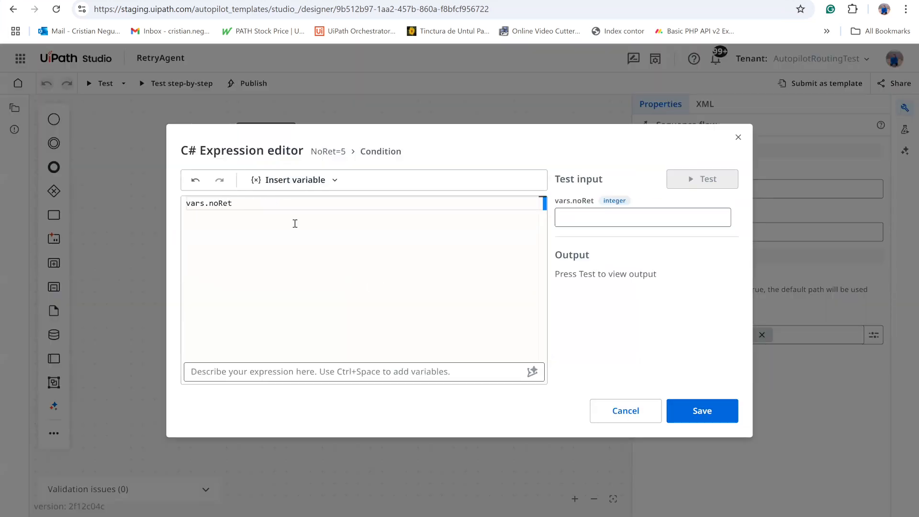
# Complete the NoRet=5 condition as vars.noRet.Equals(5) and test it with vars.noRet set to 3.
pyautogui.click(594, 217)
pyautogui.write('3')
pyautogui.click(281, 225)
pyautogui.write('=5')
pyautogui.press('BackSpace')
pyautogui.press('BackSpace')
pyautogui.press('BackSpace')
pyautogui.write('.Equals(5')
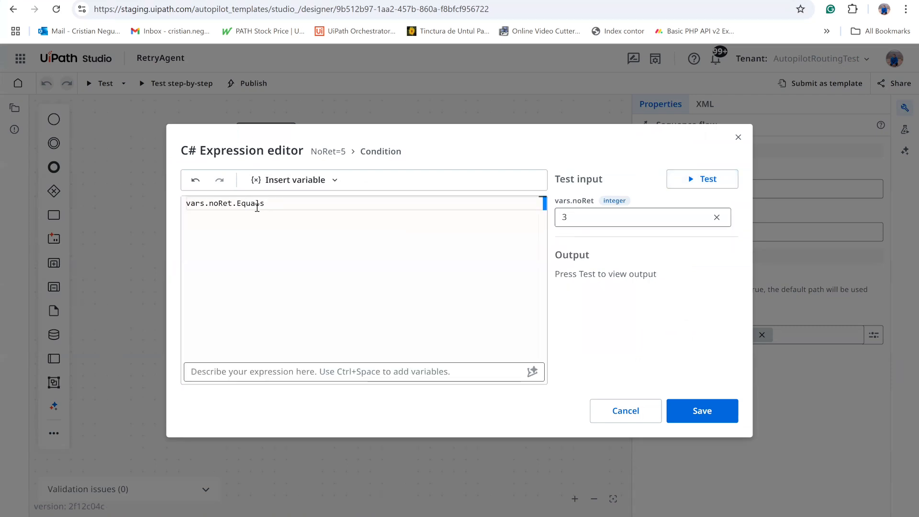
pyautogui.click(717, 180)
# Test the NoRet=5 condition with vars.noRet set to 5 and save the expression.
pyautogui.click(578, 219)
pyautogui.press('BackSpace')
pyautogui.write('5')
pyautogui.click(702, 179)
pyautogui.click(702, 410)
# Open the NoRet lower 5 flow's condition expression, enter 4 as the vars.noRet test input and save.
pyautogui.click(368, 193)
pyautogui.click(873, 335)
pyautogui.click(822, 373)
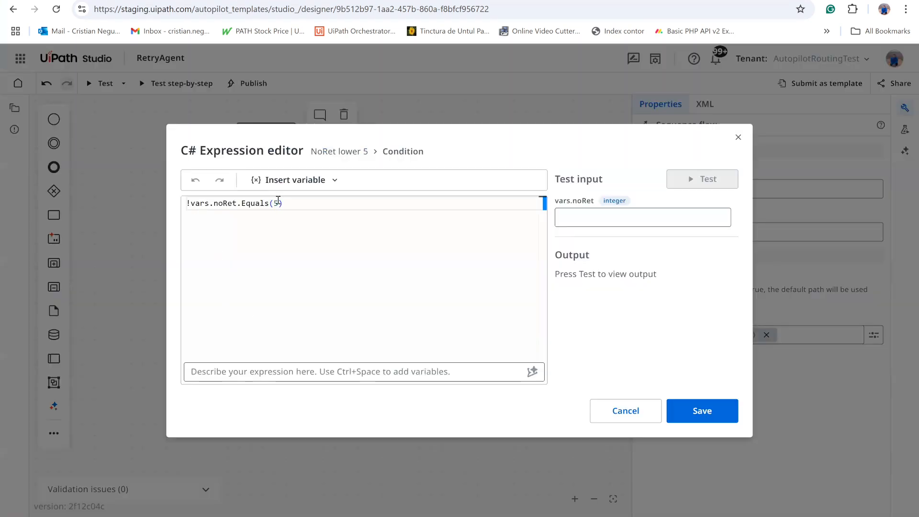
pyautogui.click(598, 218)
pyautogui.write('4')
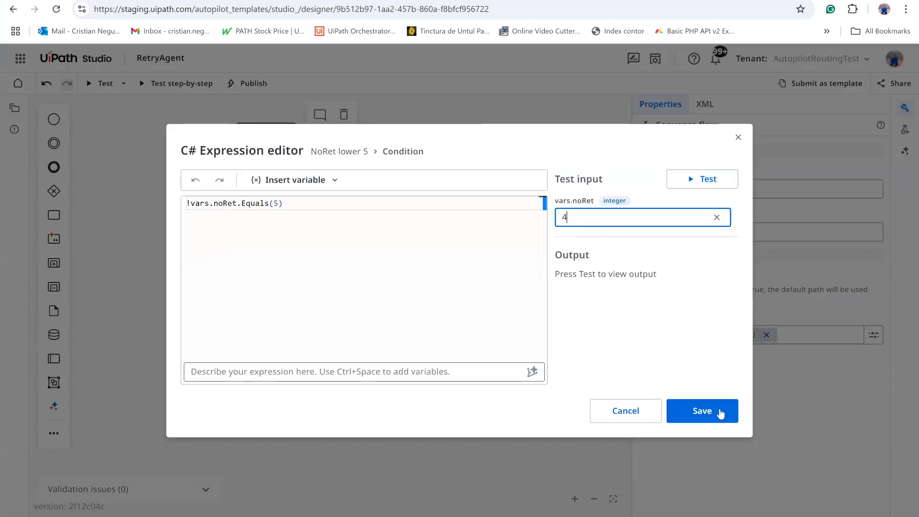
pyautogui.click(704, 407)
# Reopen the NoRet lower 5 condition, try test inputs 3 and 5 for vars.noRet, and save the expression.
pyautogui.click(874, 335)
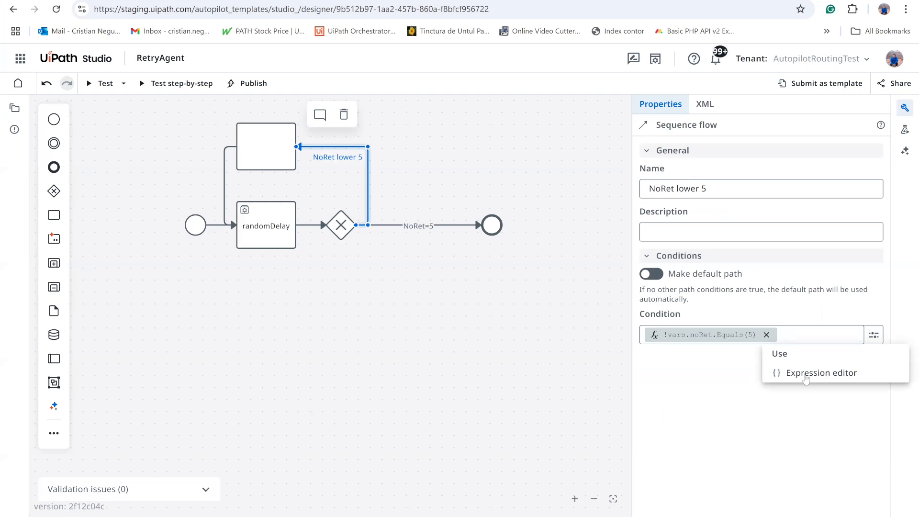
pyautogui.click(806, 373)
pyautogui.click(594, 219)
pyautogui.write('3')
pyautogui.press('Return')
pyautogui.press('BackSpace')
pyautogui.write('5')
pyautogui.click(704, 184)
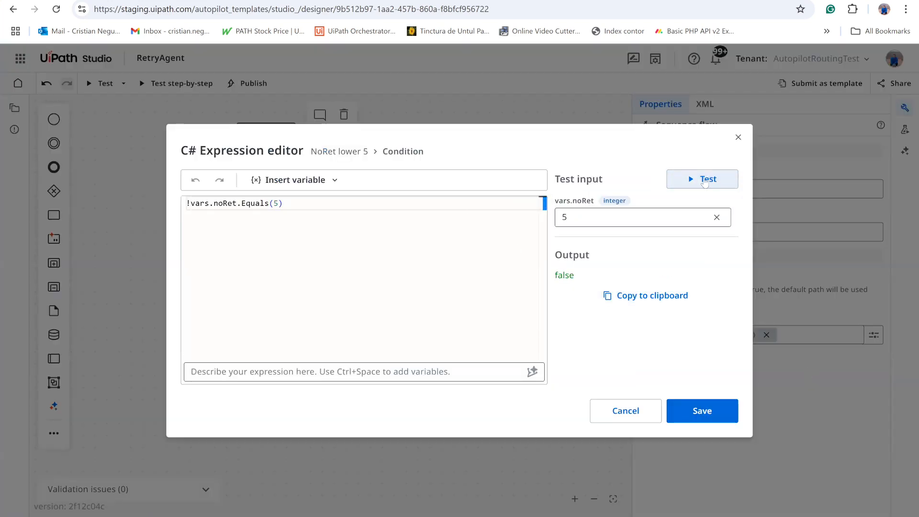
pyautogui.click(700, 410)
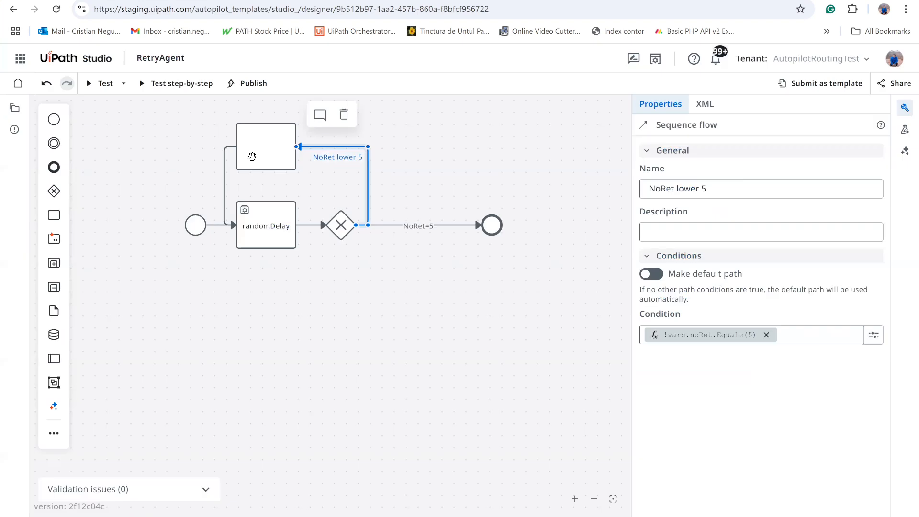
# Examine the unnamed task's NoRet update expression in the expression editor and save it without edits.
pyautogui.click(252, 157)
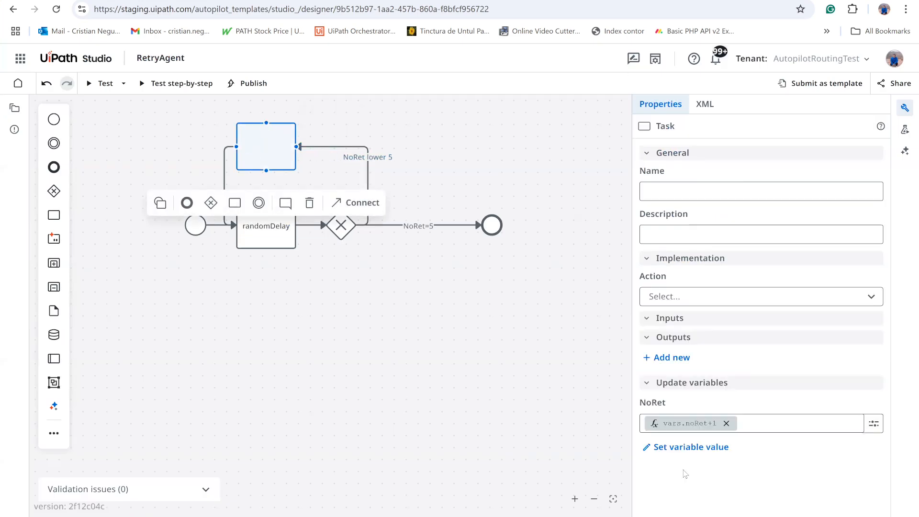
pyautogui.click(873, 424)
pyautogui.click(823, 429)
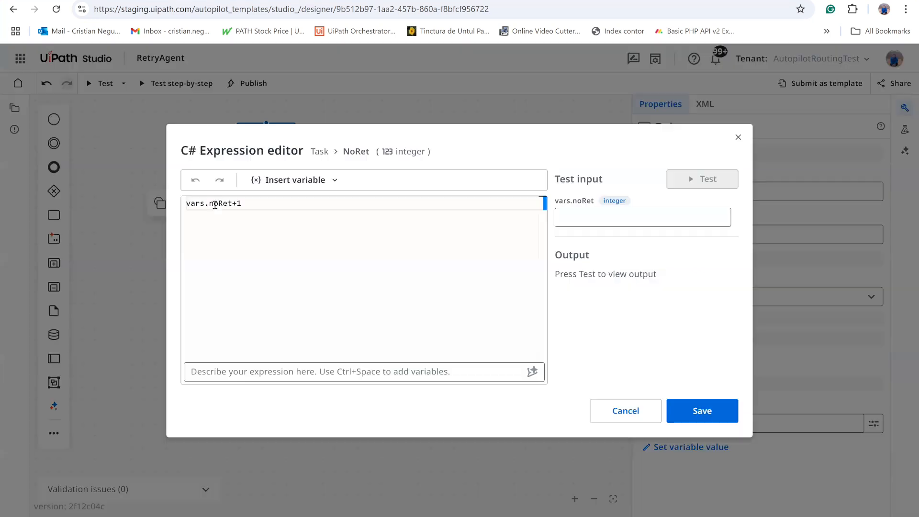
pyautogui.click(731, 417)
# Test the RetryAgent process and widen the Name column of the global variables.
pyautogui.click(102, 84)
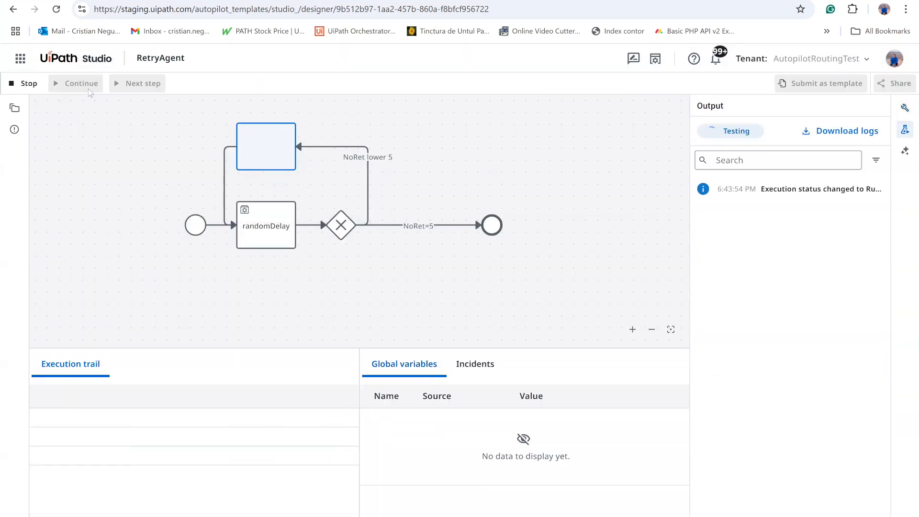
pyautogui.moveTo(412, 396); pyautogui.dragTo(431, 395)
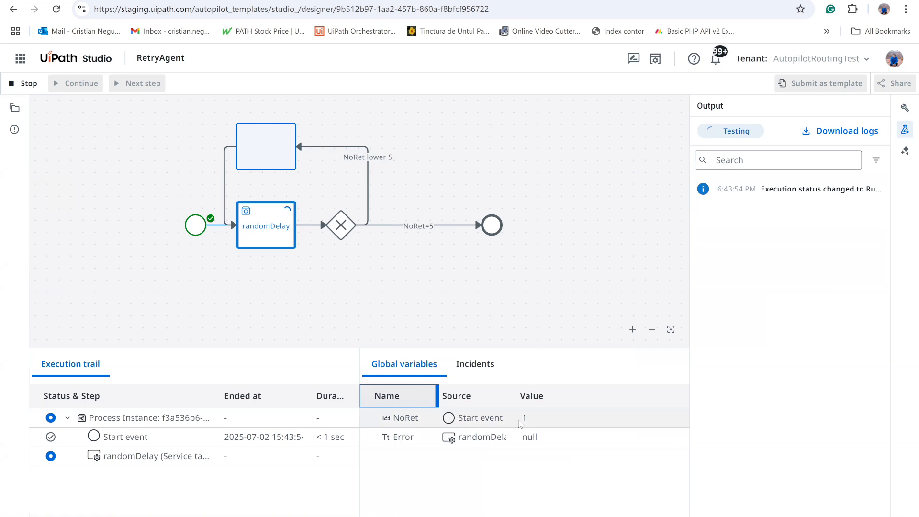